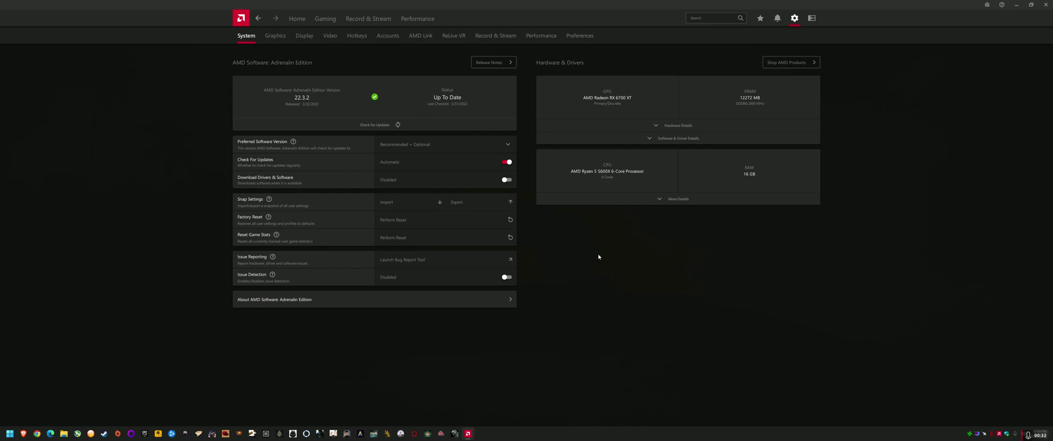
Review the performance metrics page and the metrics options in the performance settings.
left_click(418, 19)
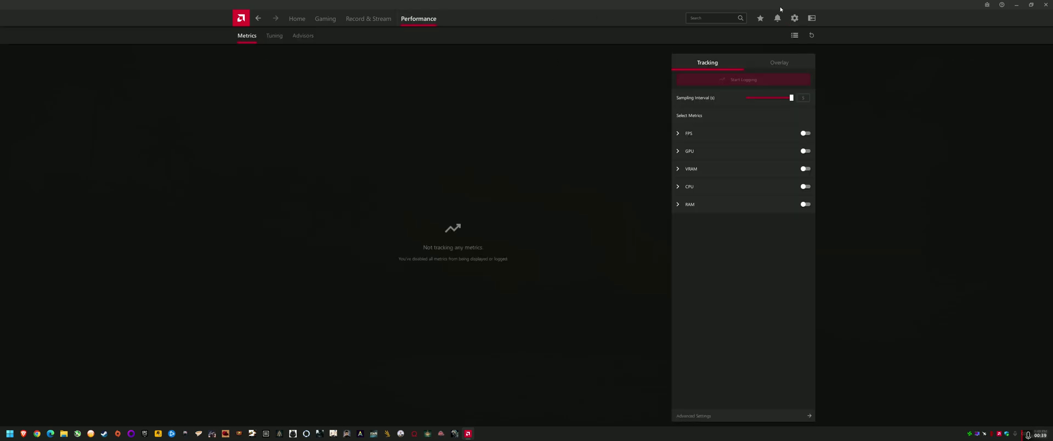
left_click(795, 19)
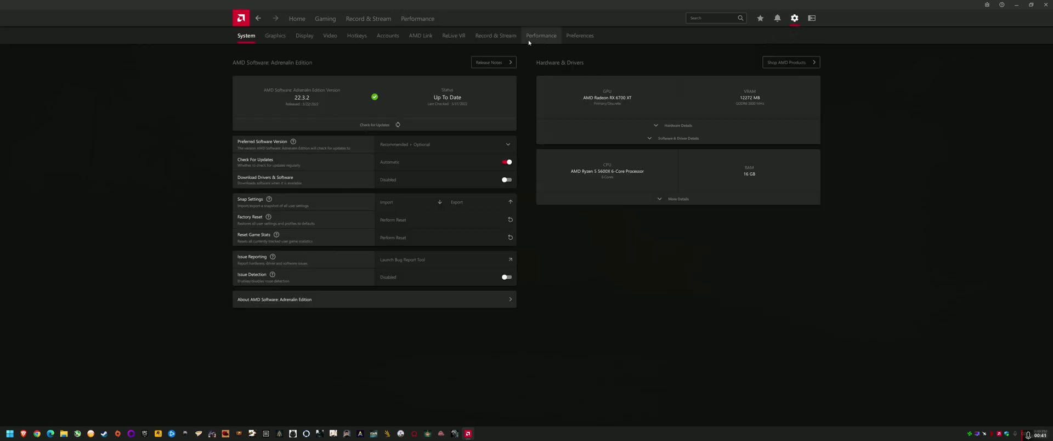
left_click(555, 39)
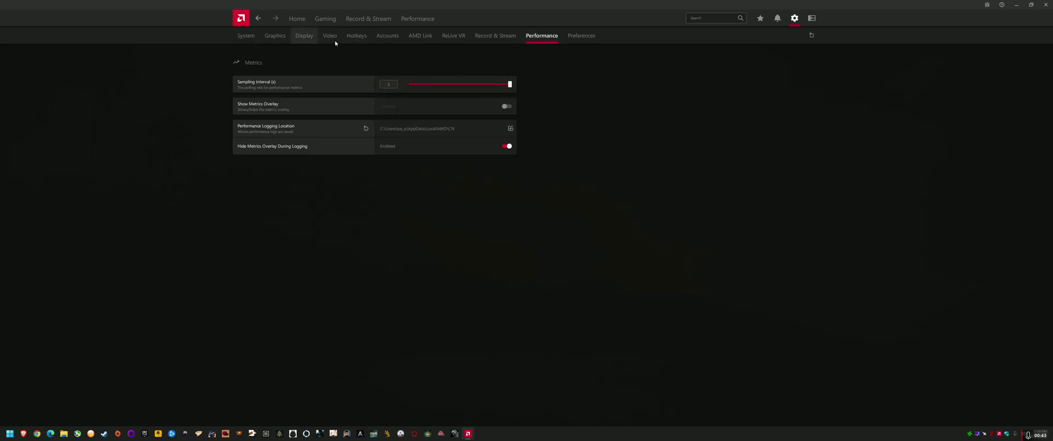
left_click(413, 19)
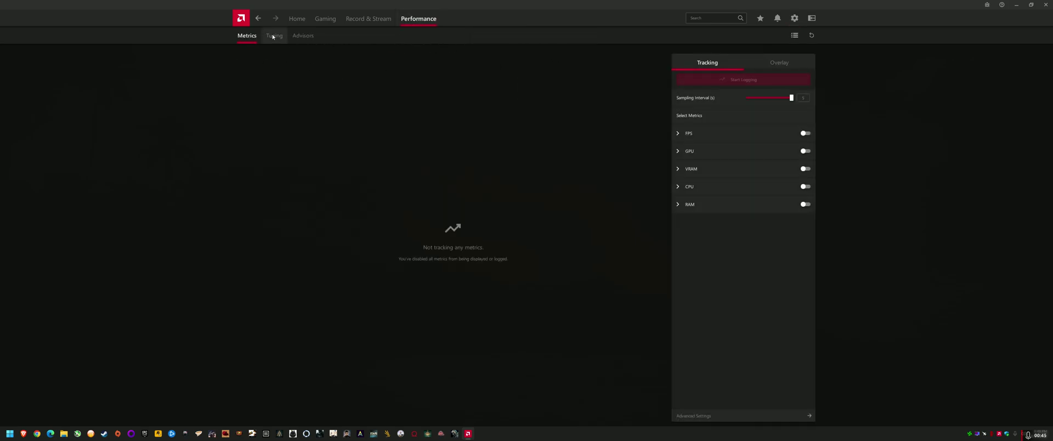
Enable GPU Tuning and its Advanced Control for the Radeon RX 6700 XT in the performance tuning section.
left_click(274, 35)
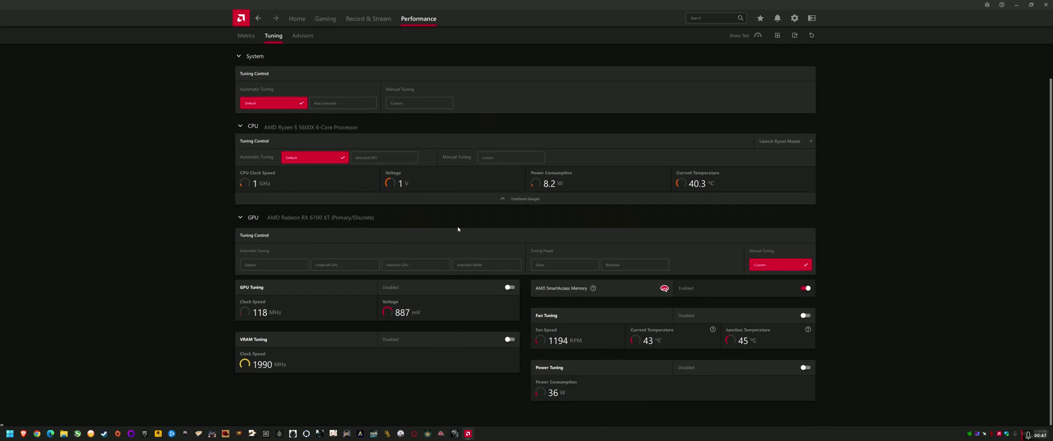
left_click(510, 287)
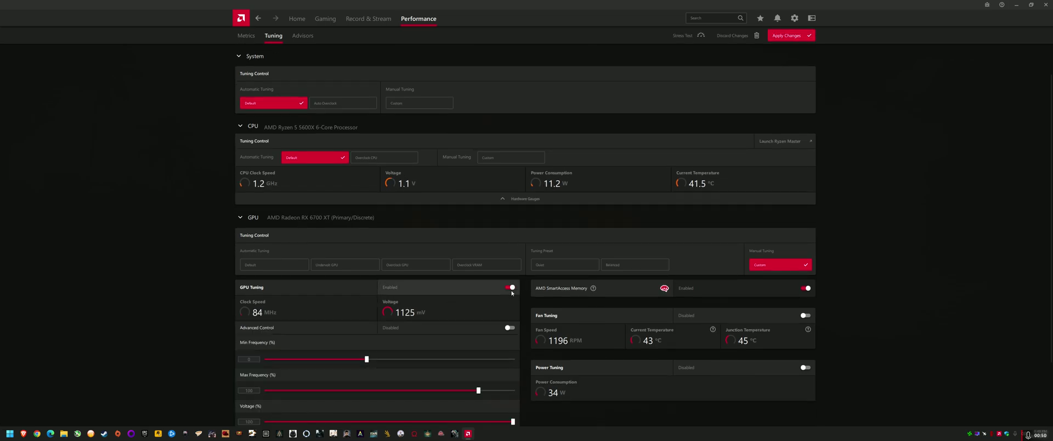
scroll(512, 292, "down", 2)
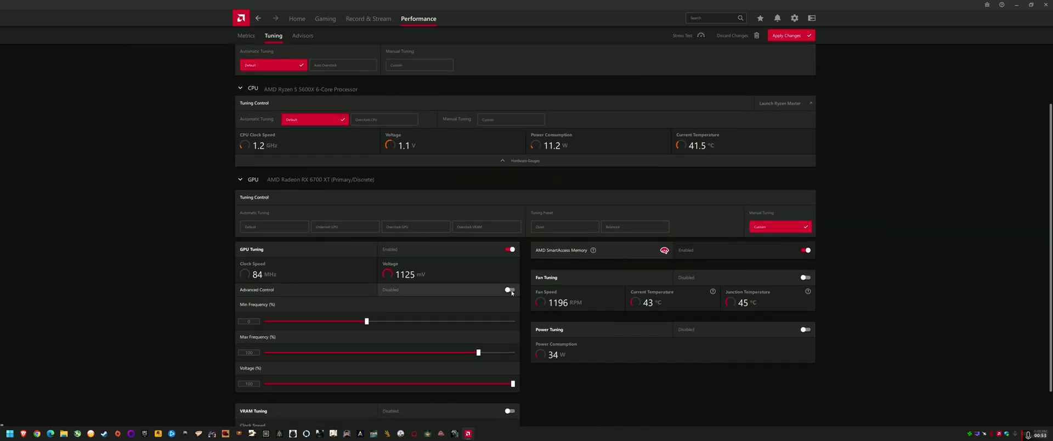
left_click(509, 255)
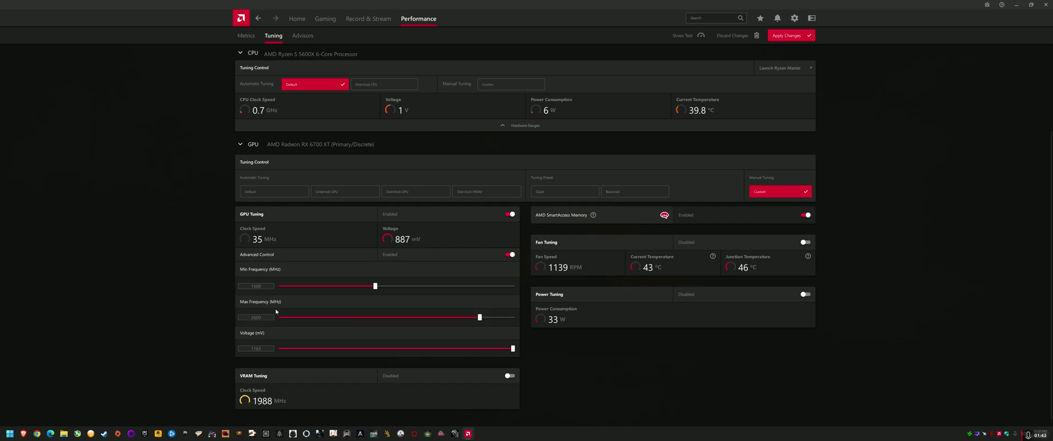
Lower the GPU's minimum frequency to the lowest available value.
mouse_move(480, 319)
left_mouse_down()
mouse_move(505, 320)
mouse_move(480, 319)
left_mouse_up()
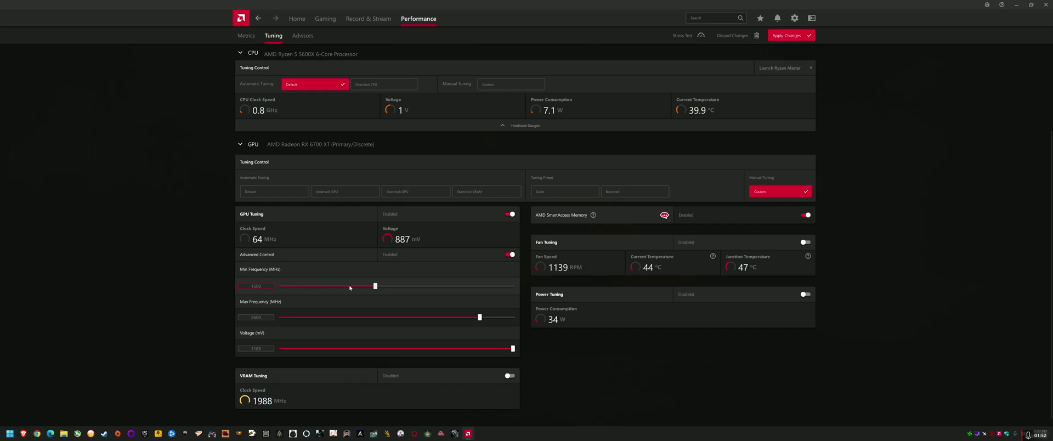
mouse_move(377, 287)
left_mouse_down()
mouse_move(280, 287)
mouse_move(375, 290)
left_mouse_up()
left_click_drag(375, 285, 280, 286)
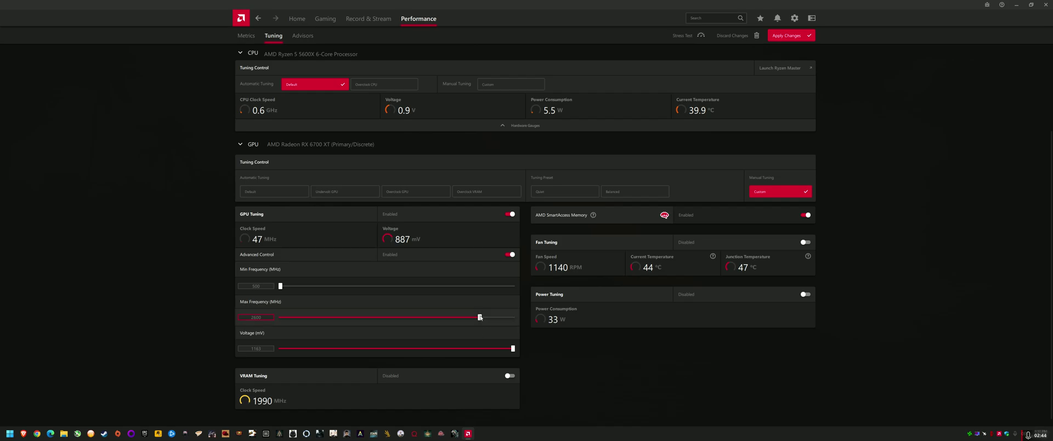
mouse_move(479, 317)
left_mouse_down()
mouse_move(489, 317)
mouse_move(479, 317)
left_mouse_up()
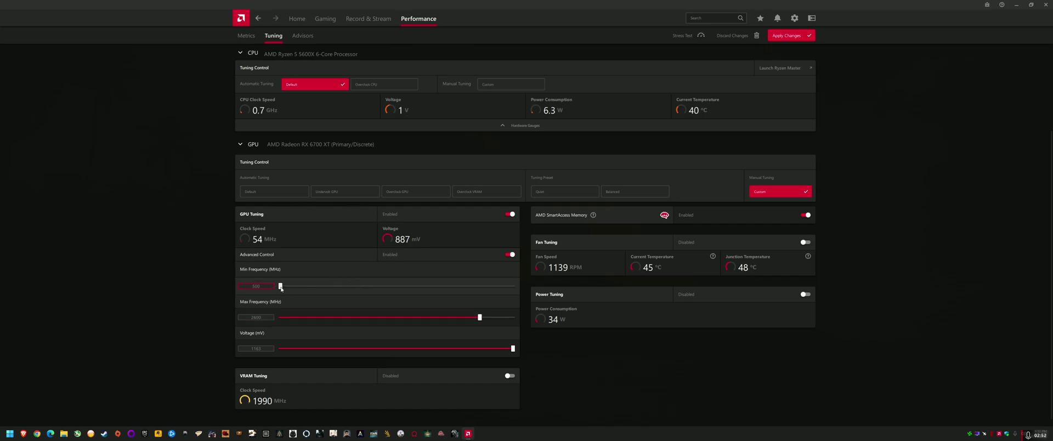
Raise the GPU's minimum frequency to 1500 MHz, try higher values and bring it back down.
left_click_drag(280, 287, 375, 287)
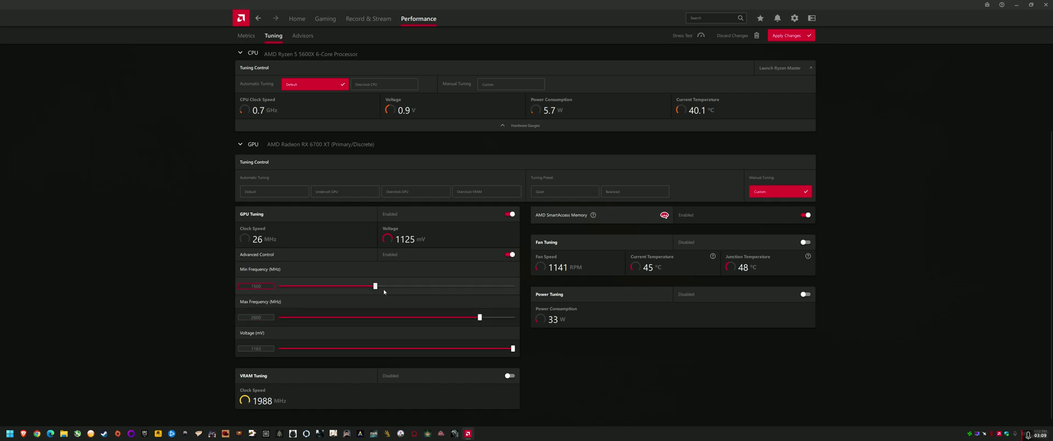
left_click_drag(377, 289, 464, 297)
left_click_drag(463, 296, 399, 296)
left_click_drag(394, 296, 377, 293)
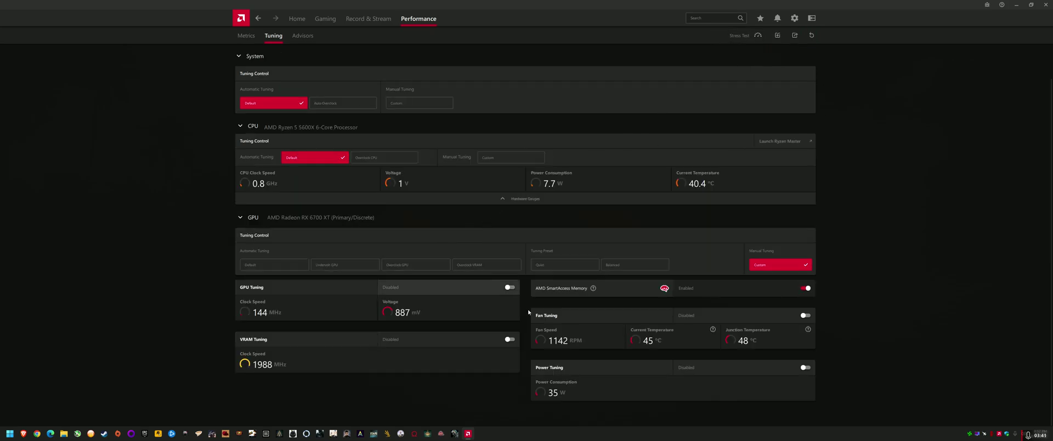
Enable GPU Tuning again and turn on Advanced Control to tune the frequencies in MHz and the voltage in mV.
left_click(509, 287)
scroll(362, 334, "down", 1)
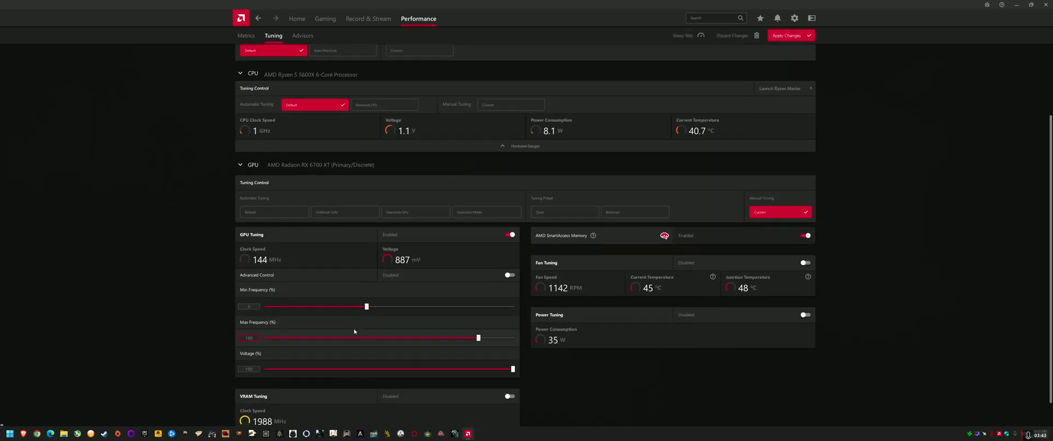
scroll(353, 331, "down", 1)
left_click(509, 250)
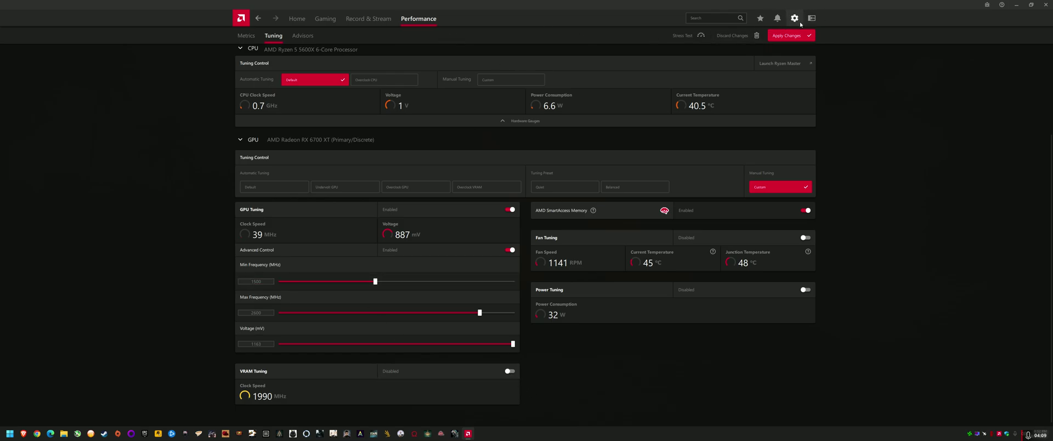
Check the graphics card's clock, voltage and temperature readings in MSI Afterburner, and minimize its window.
left_click(984, 434)
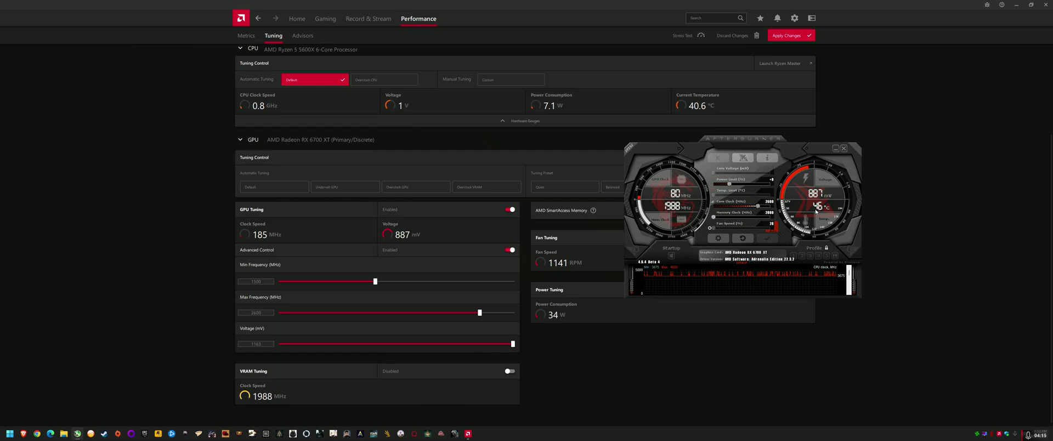
left_click(835, 148)
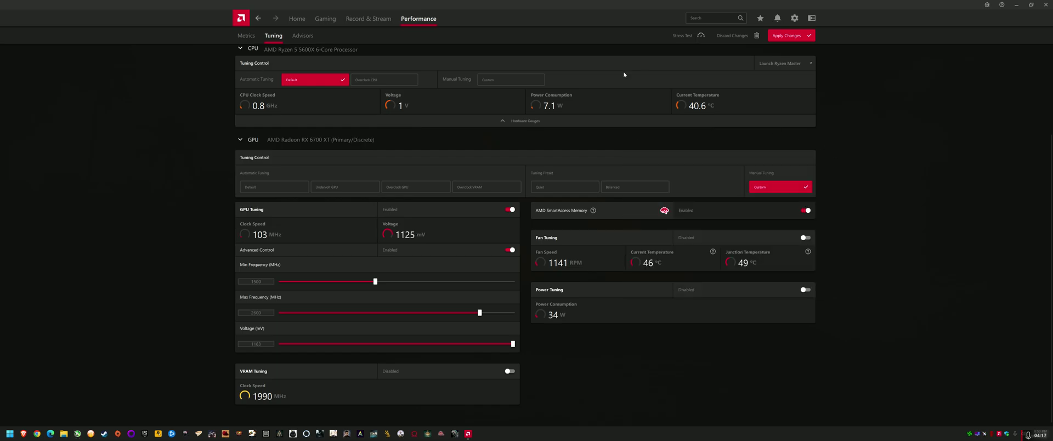
Look through the performance and general preferences, and the tracking and overlay options for performance metrics.
left_click(794, 18)
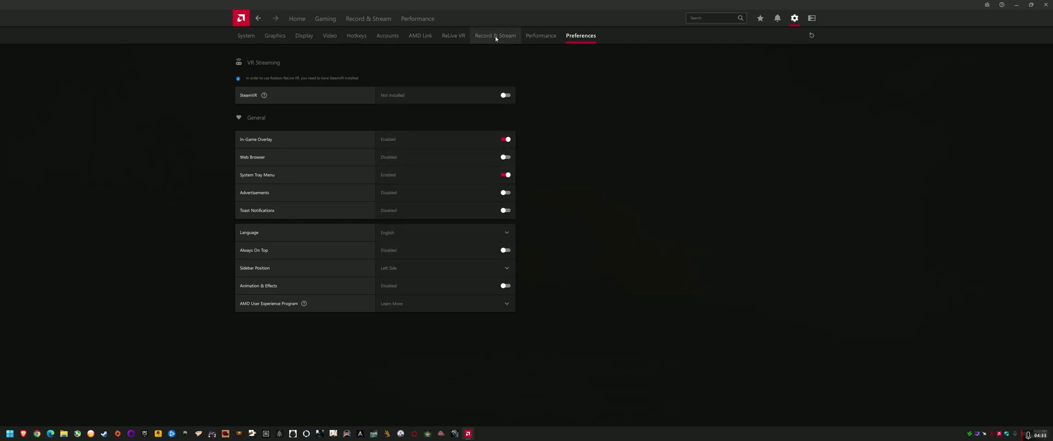
left_click(542, 36)
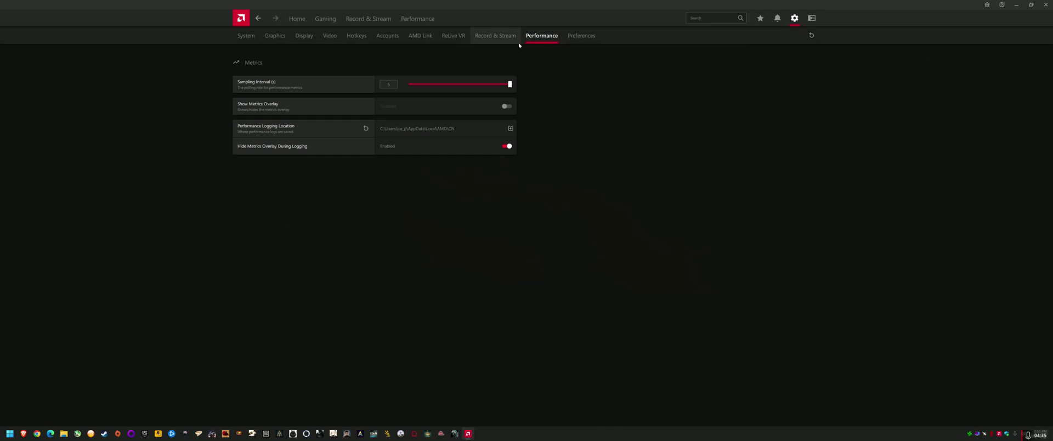
left_click(565, 41)
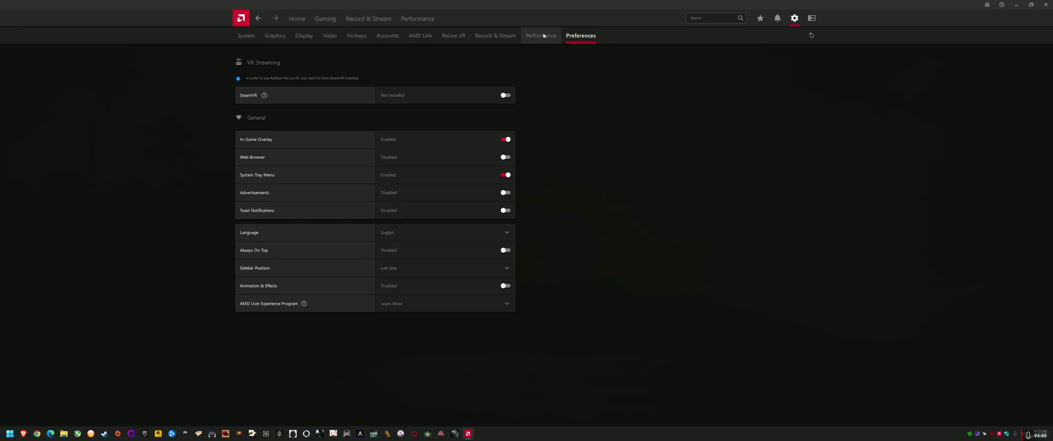
left_click(416, 20)
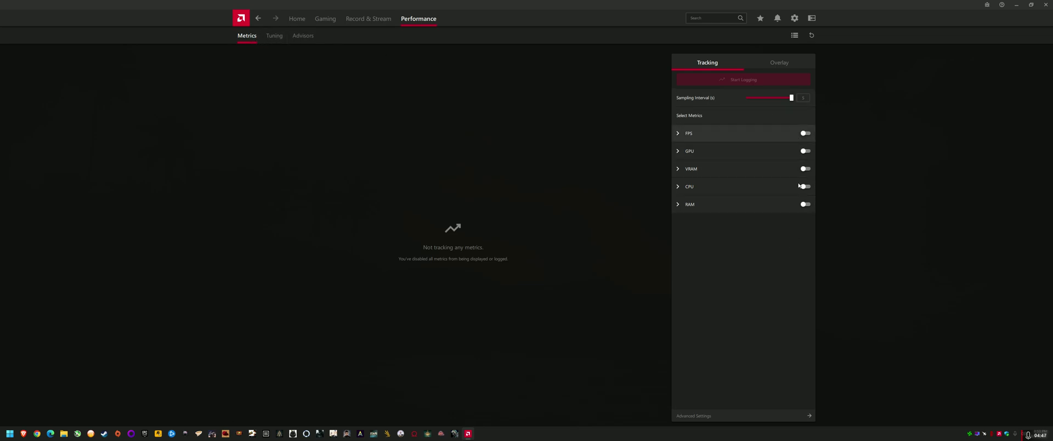
left_click(781, 63)
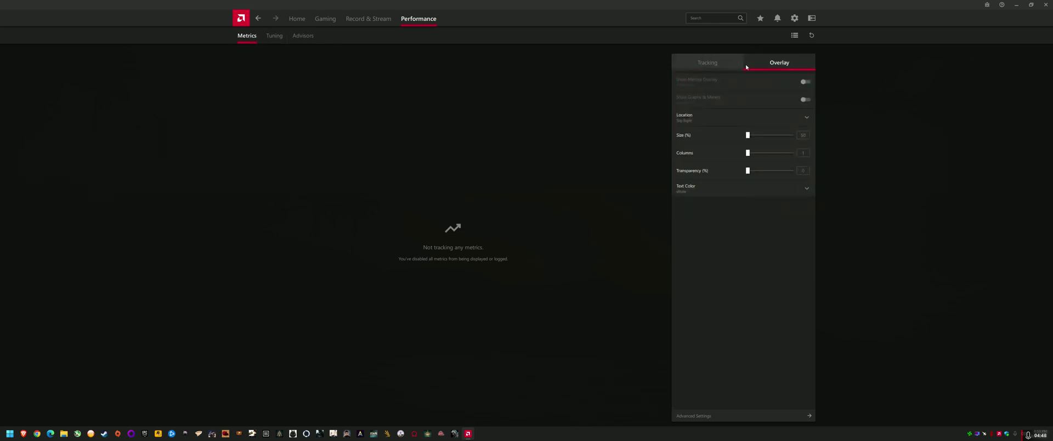
left_click(707, 62)
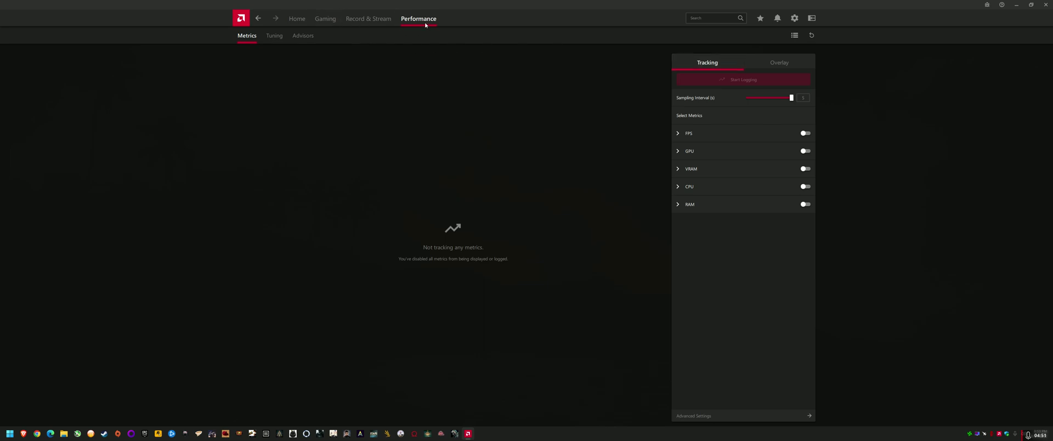
Examine the hotkey assignments in the settings, including the performance and graphics hotkeys.
left_click(795, 21)
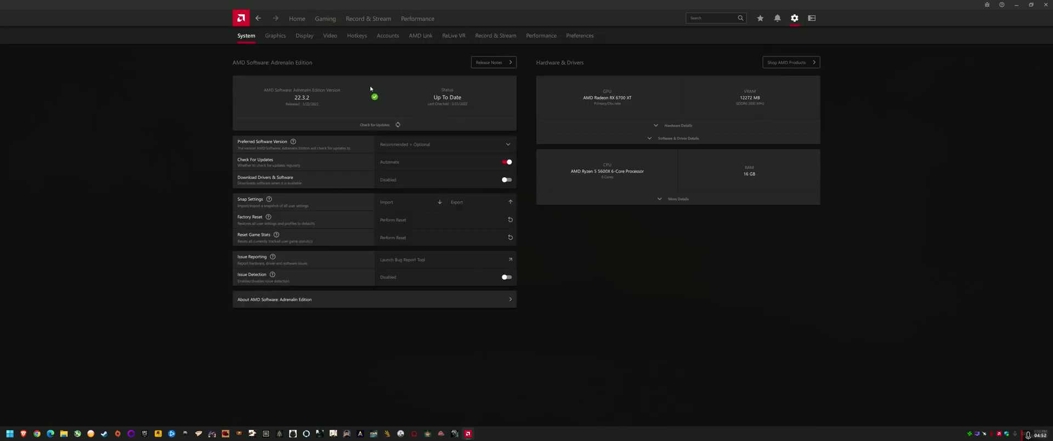
left_click(361, 37)
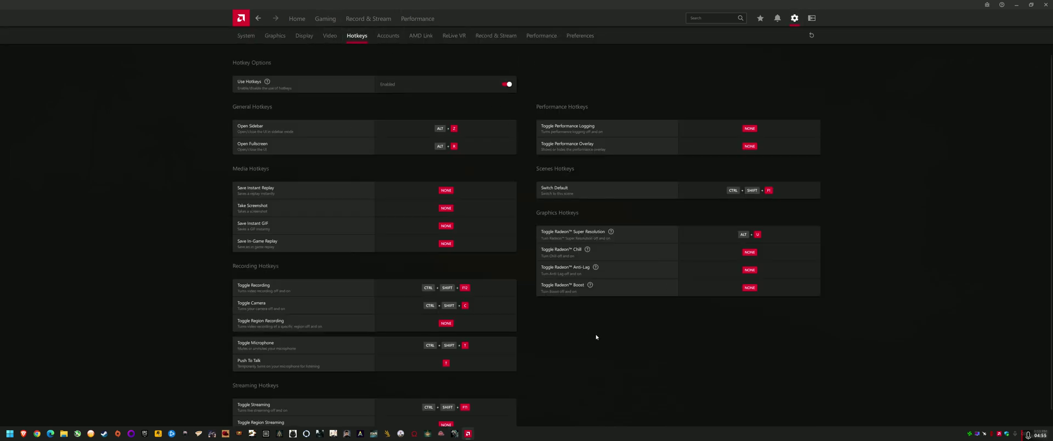
scroll(681, 284, "down", 1)
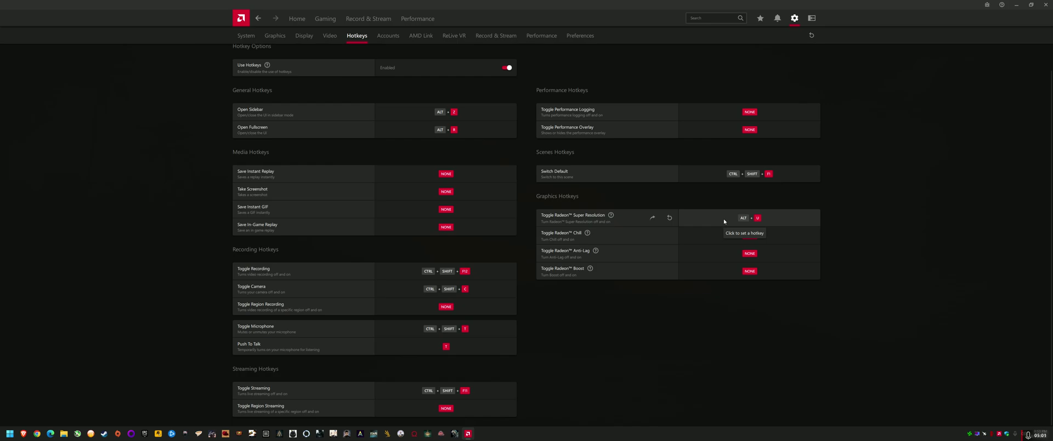
Review the general preferences and the global display options in the settings.
left_click(792, 21)
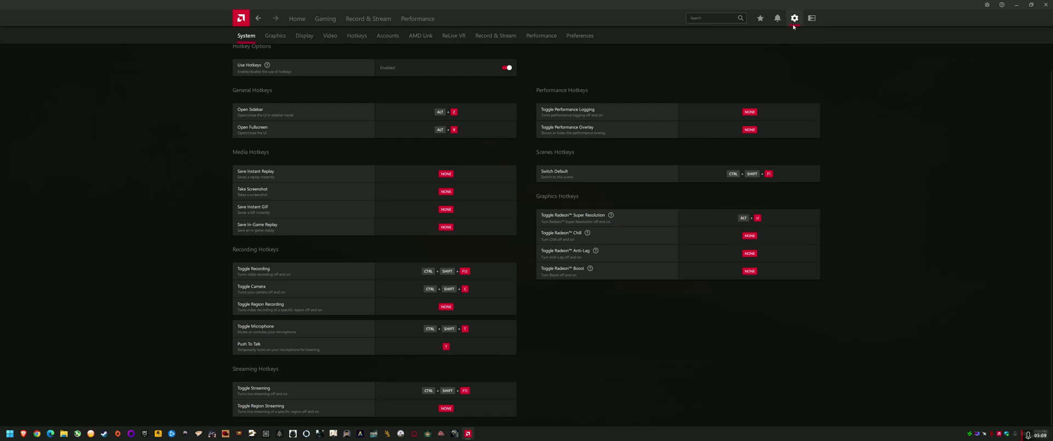
left_click(581, 39)
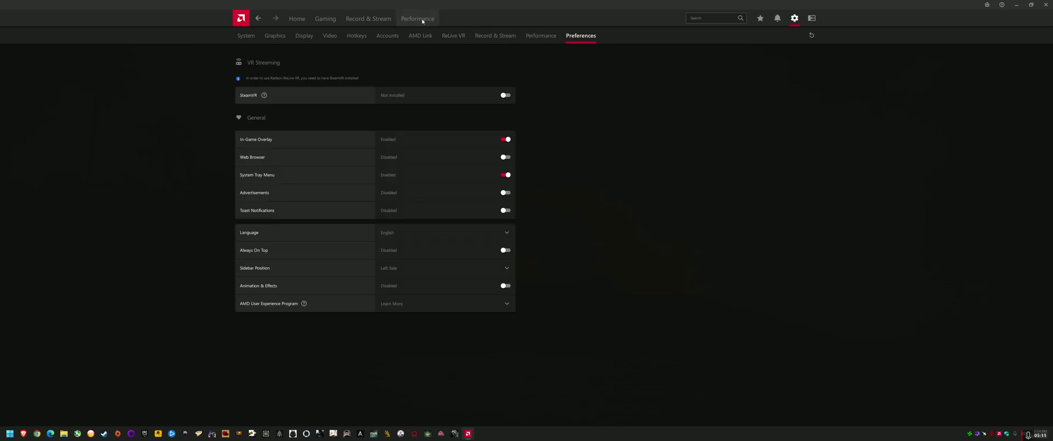
left_click(794, 18)
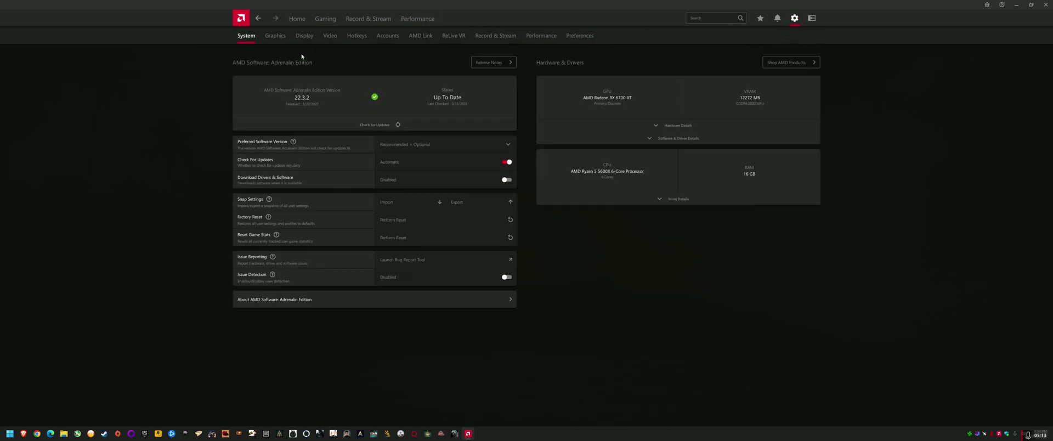
left_click(304, 35)
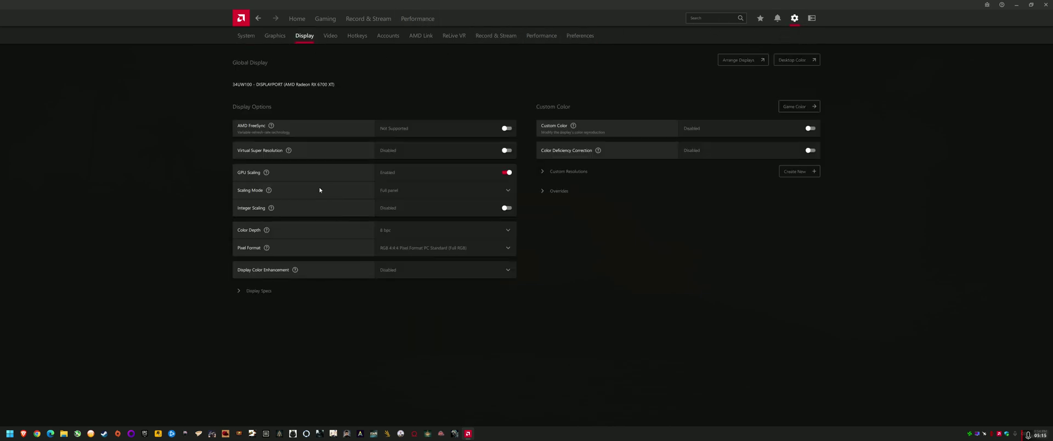
Examine the global graphics settings including the advanced ones, cancel enabling Radeon Image Sharpening, and view the installed games.
left_click(275, 36)
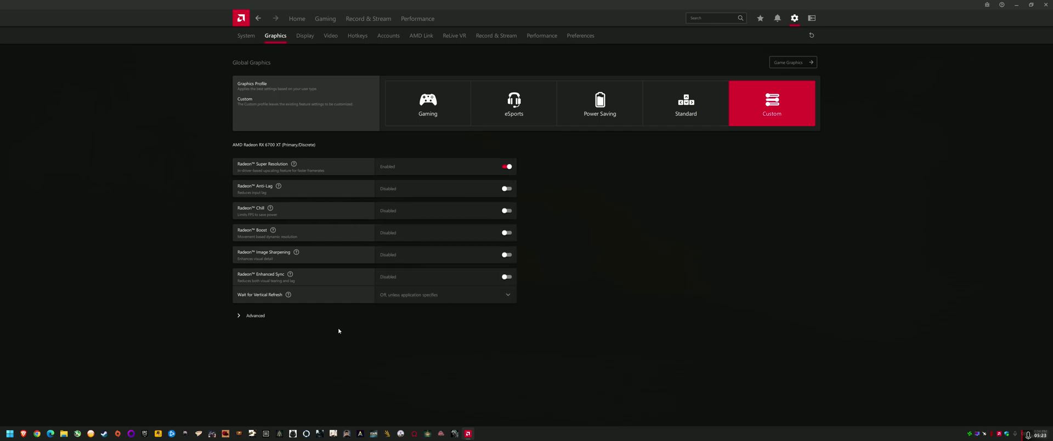
left_click(254, 316)
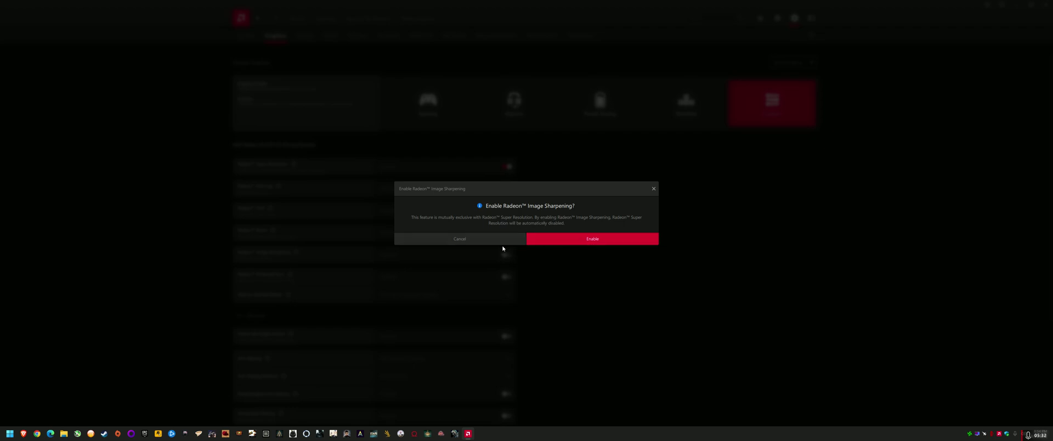
left_click(472, 239)
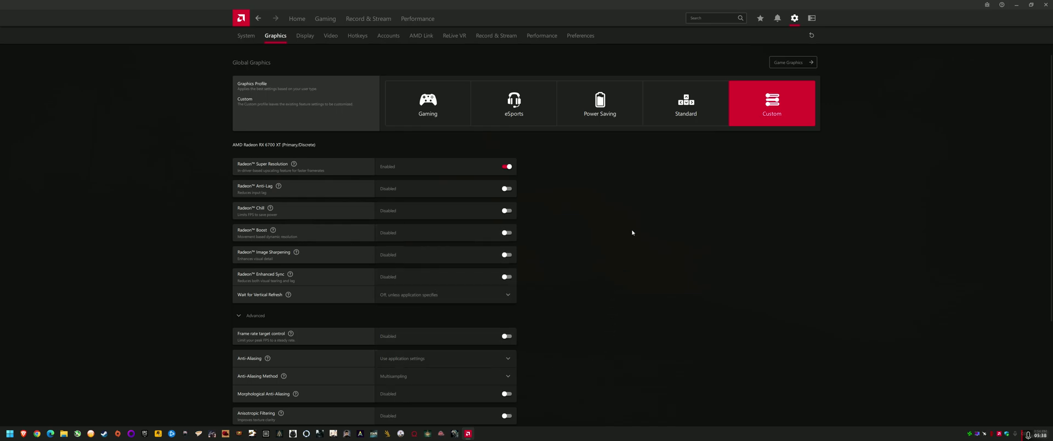
scroll(632, 233, "down", 5)
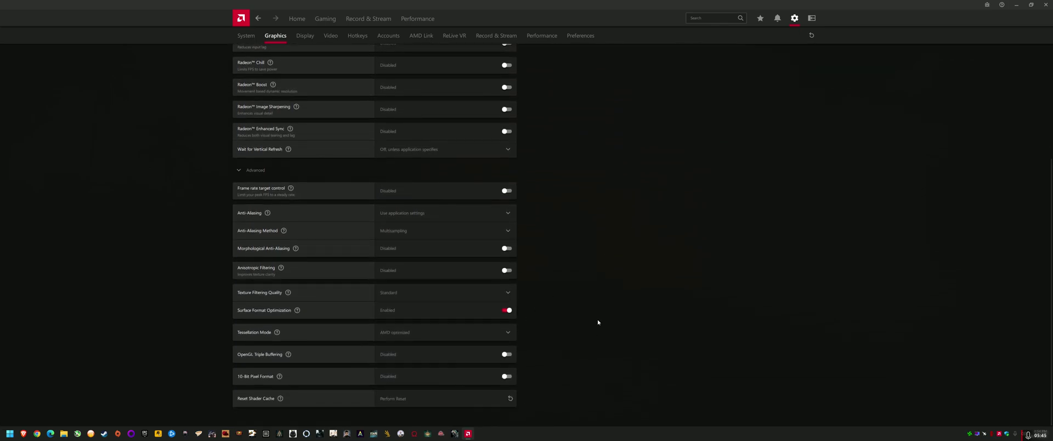
scroll(597, 322, "up", 5)
left_click(426, 38)
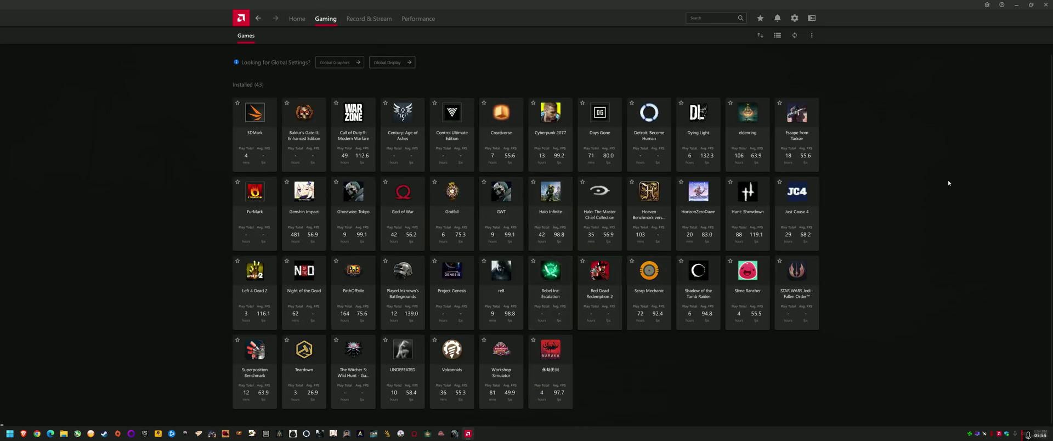
Open the global tuning settings and enable GPU Tuning with its Advanced Control for the Radeon RX 6700 XT.
left_click(418, 19)
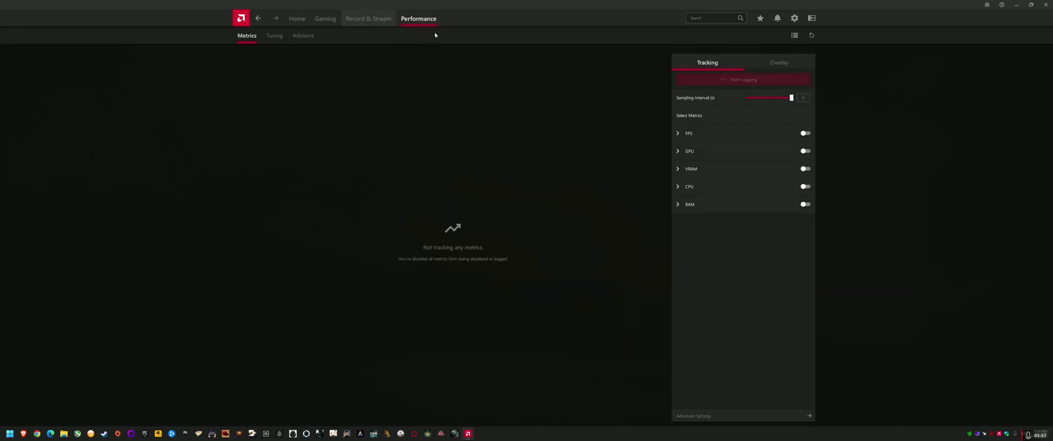
left_click(274, 36)
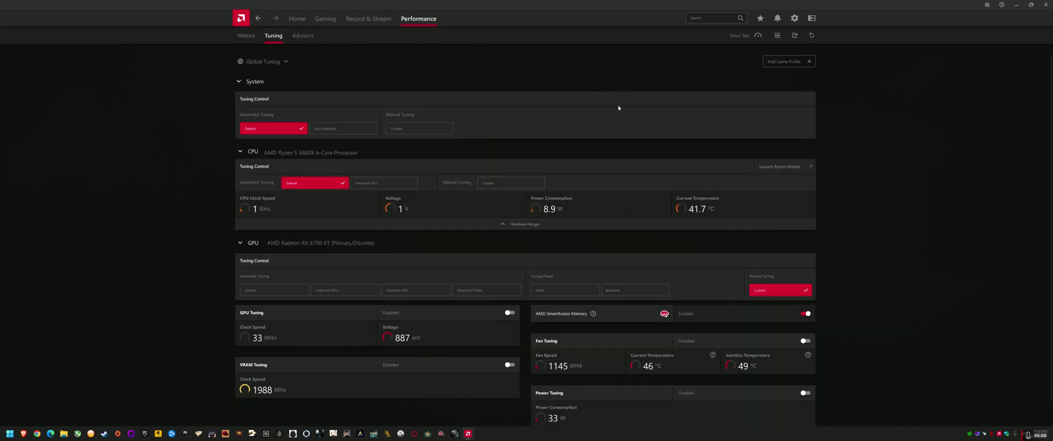
scroll(610, 252, "down", 1)
left_click(510, 285)
scroll(514, 291, "down", 2)
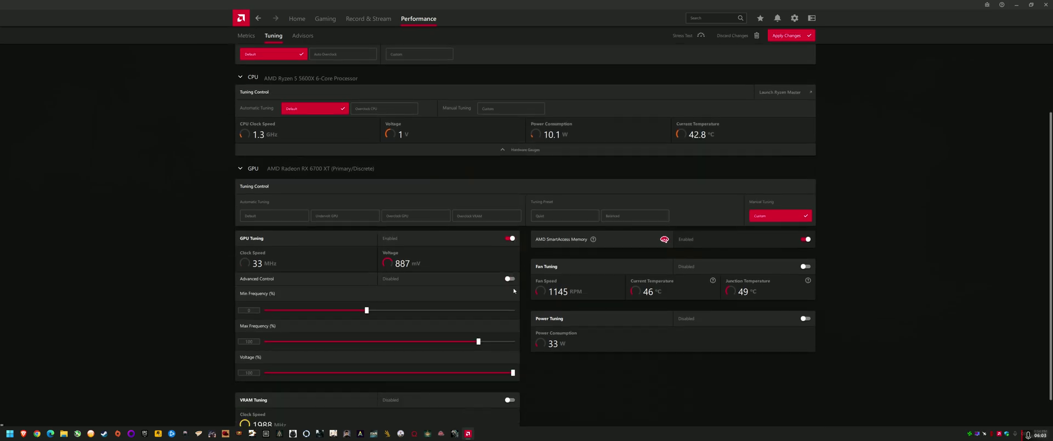
scroll(514, 291, "down", 1)
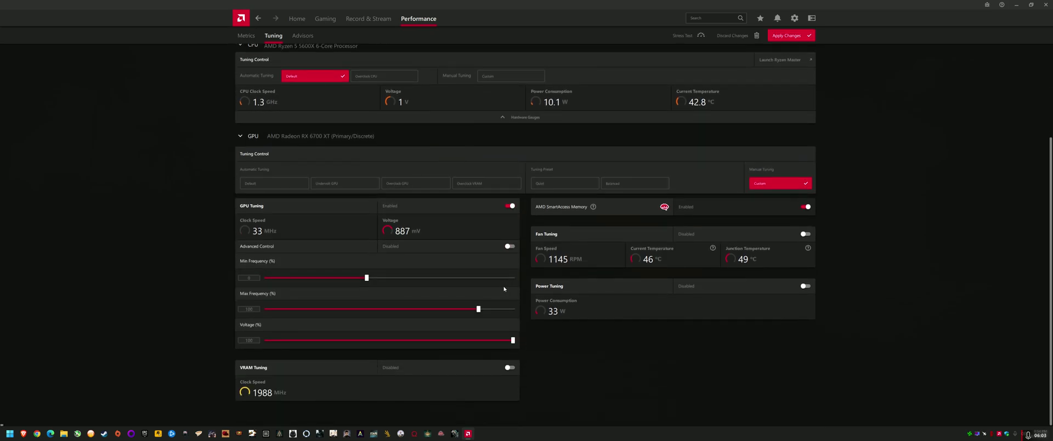
left_click(509, 246)
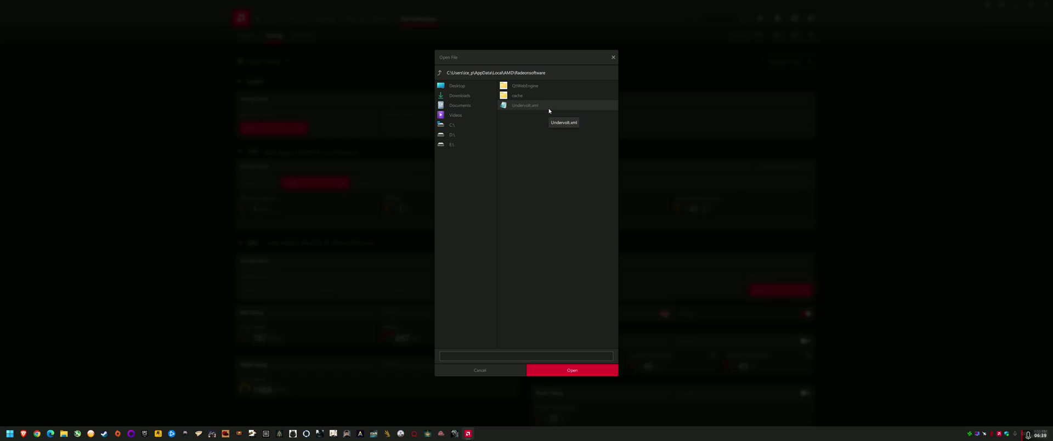
Load the saved tuning profile Undervolt.xml.
double_click(549, 106)
scroll(574, 265, "down", 2)
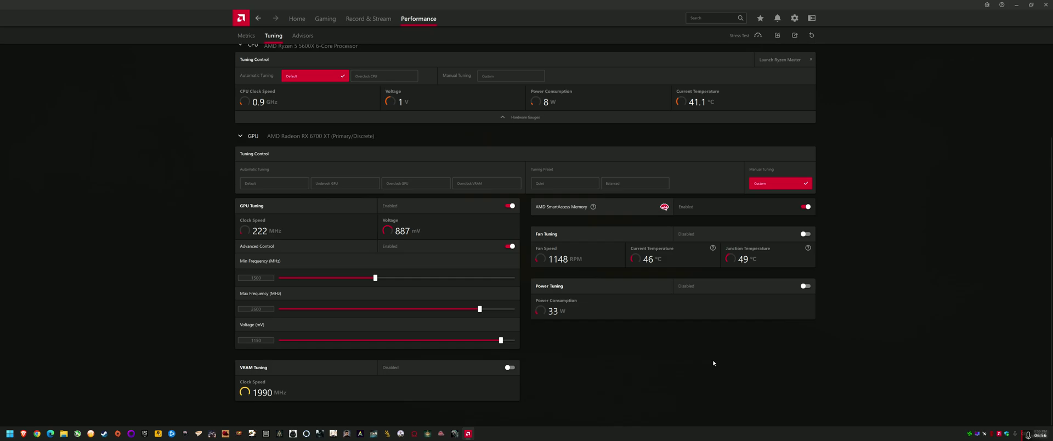
Launch MorePowerTool, select the AMD Radeon RX 6700 XT, and place the window beside the tuning settings.
left_click(10, 433)
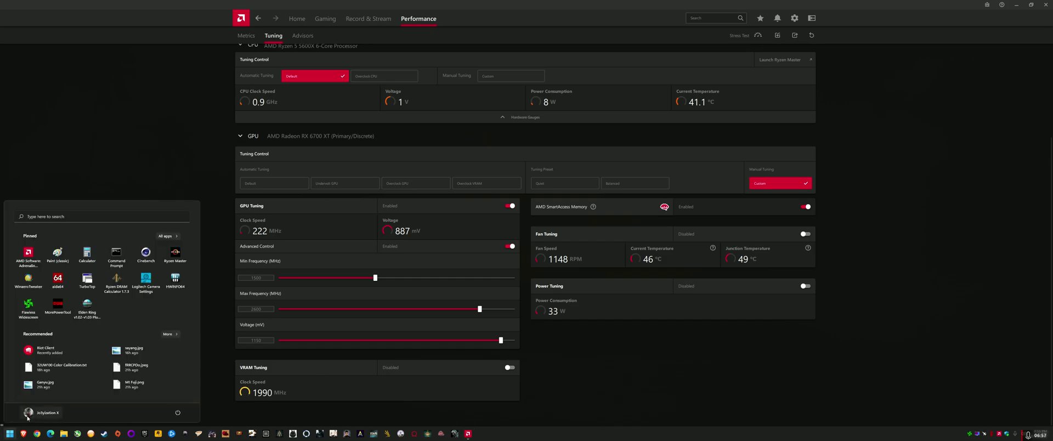
left_click(57, 307)
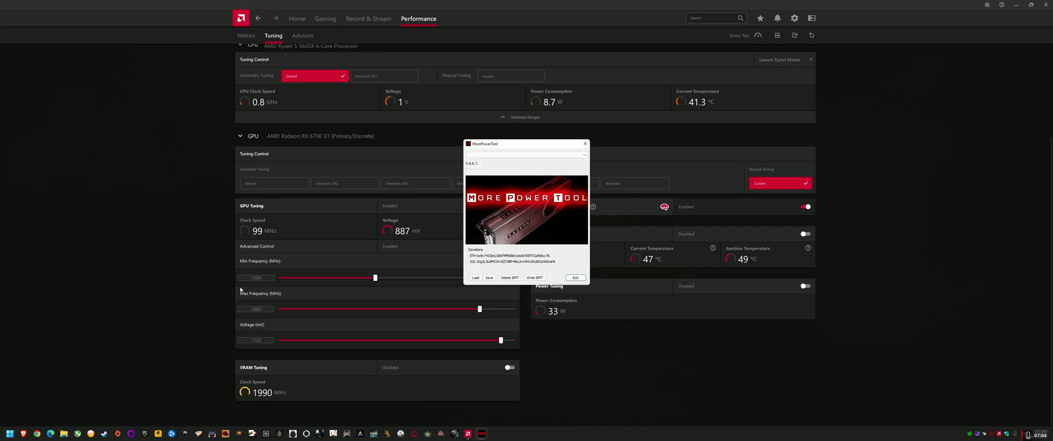
left_click(519, 156)
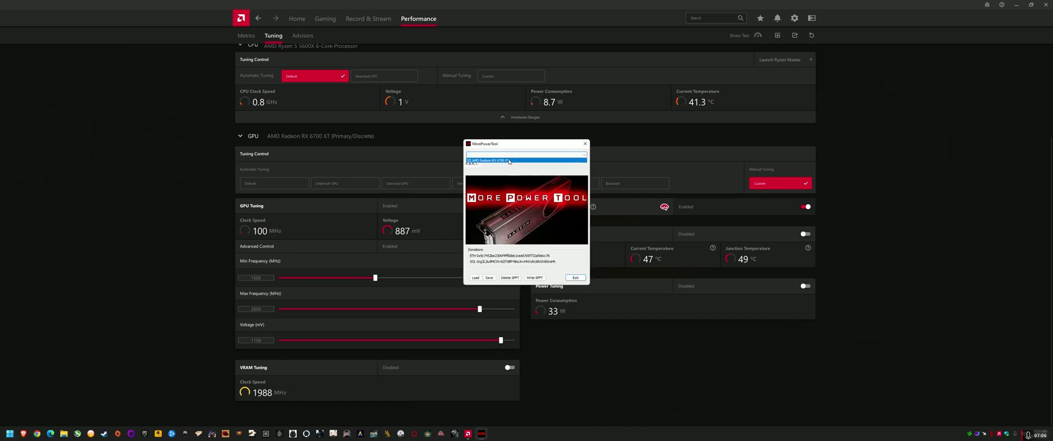
left_click(508, 160)
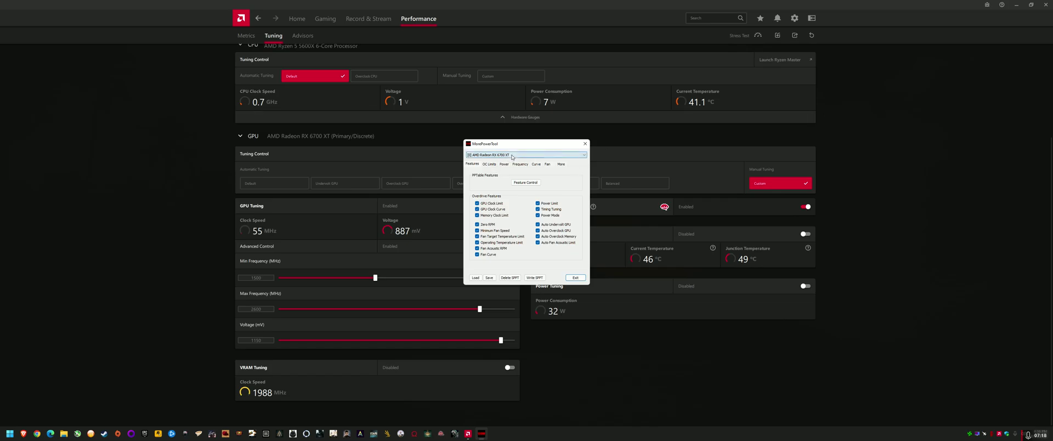
left_click_drag(511, 144, 902, 170)
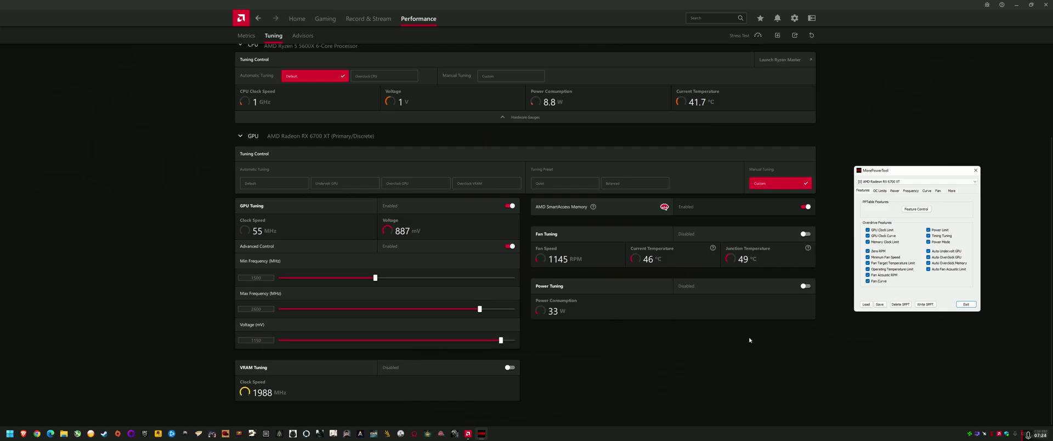
Load the RX6700XT.mpt file into MorePowerTool and write it to the SPPT.
left_click(865, 305)
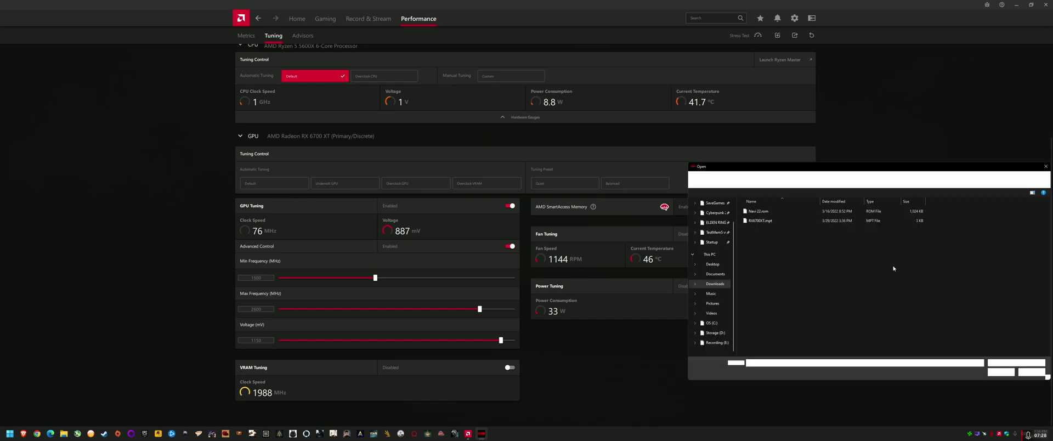
double_click(782, 222)
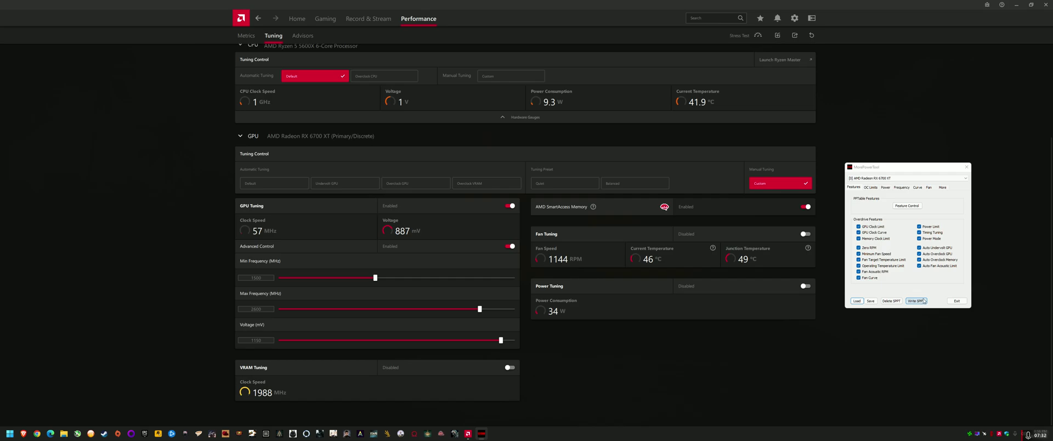
left_click(915, 301)
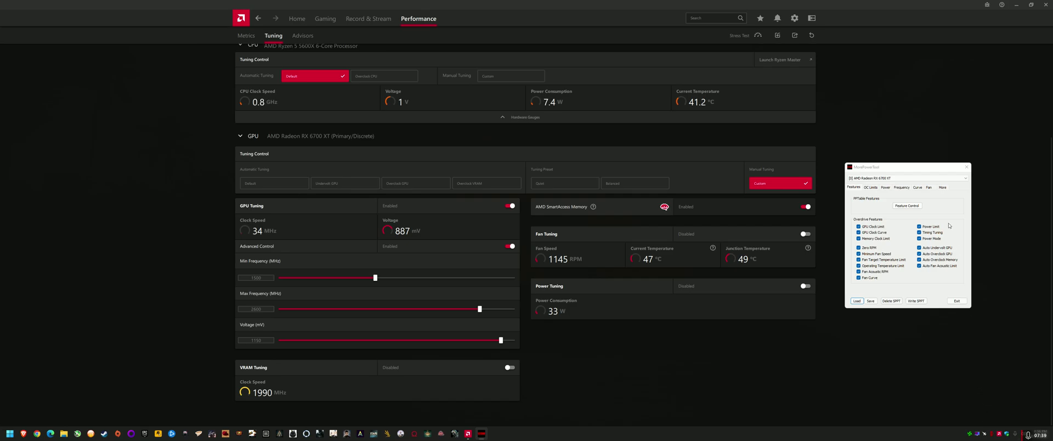
left_click_drag(904, 170, 853, 140)
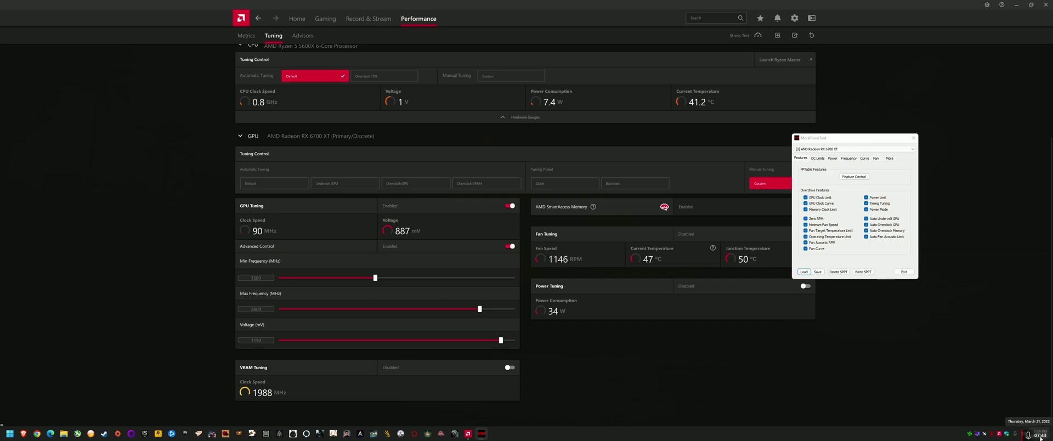
left_click_drag(840, 138, 827, 137)
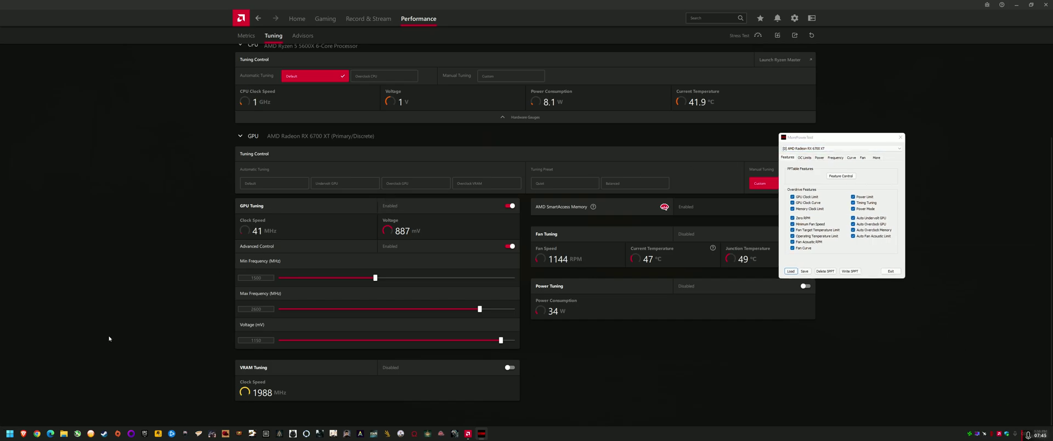
left_click(10, 434)
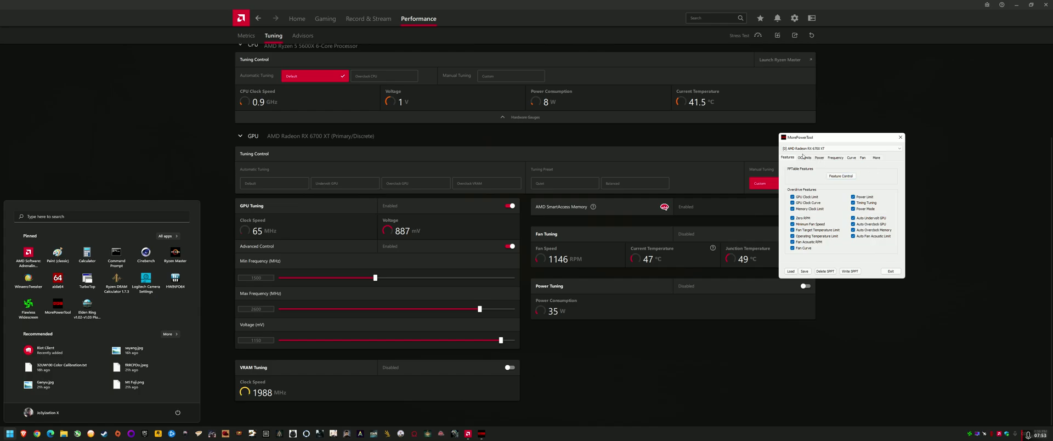
left_click(841, 148)
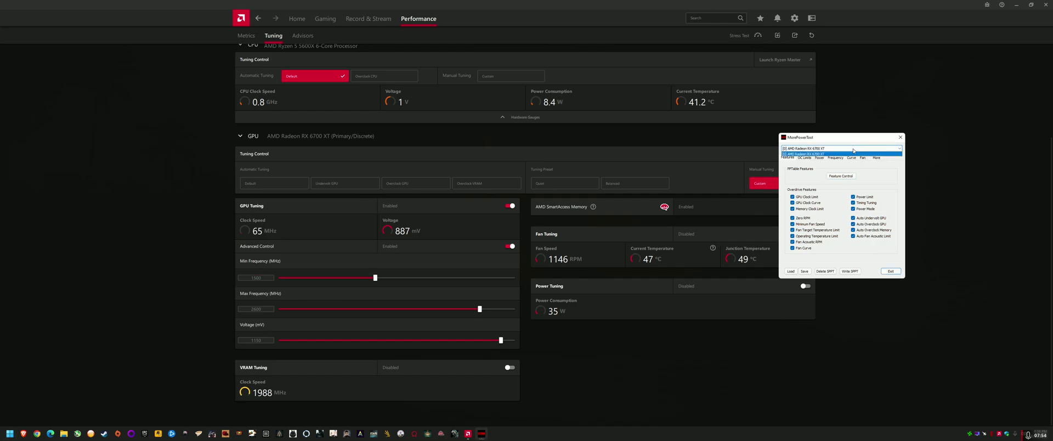
left_click(863, 258)
Find and launch TechPowerUp GPU-Z, move its window aside, and show the graphics card information.
left_click(9, 433)
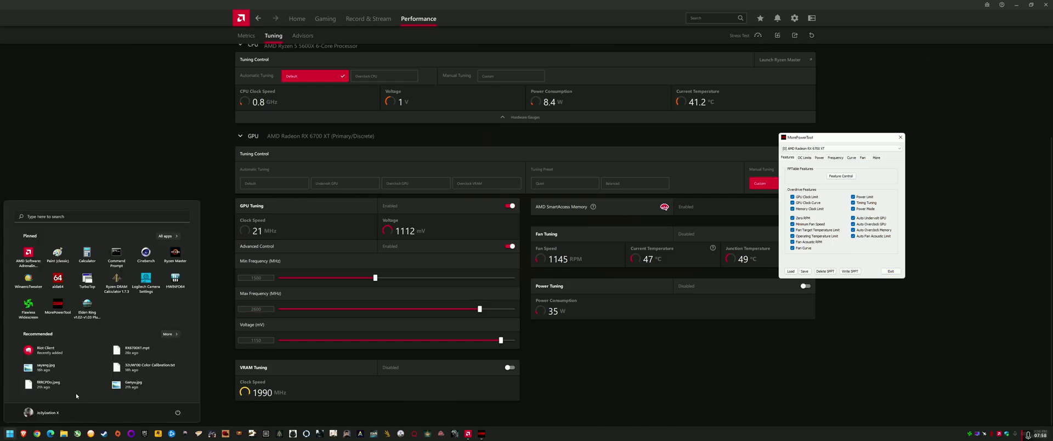
type("gop")
key("BackSpace")
key("BackSpace")
type("pu")
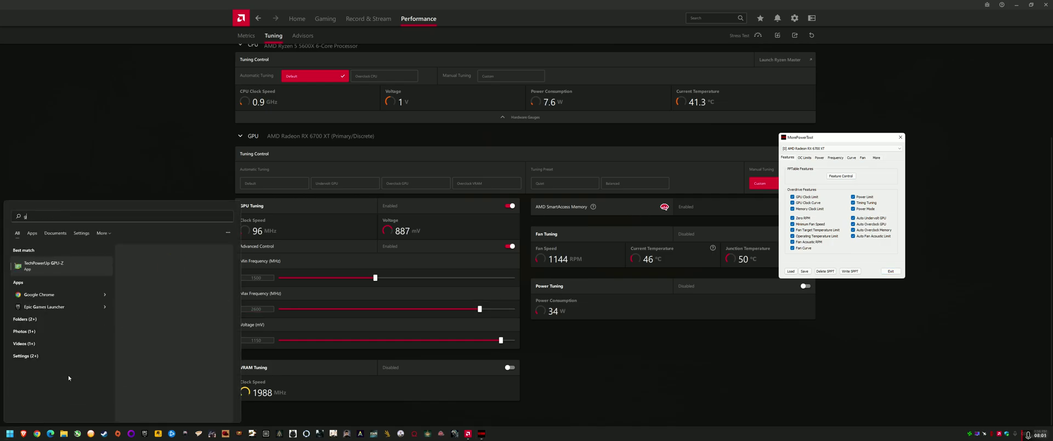
left_click(47, 271)
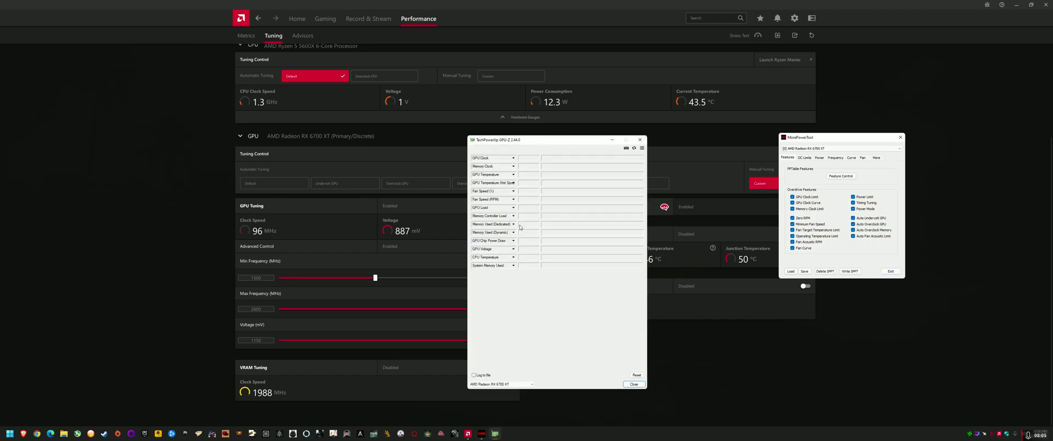
left_click_drag(557, 136, 196, 84)
left_click(118, 99)
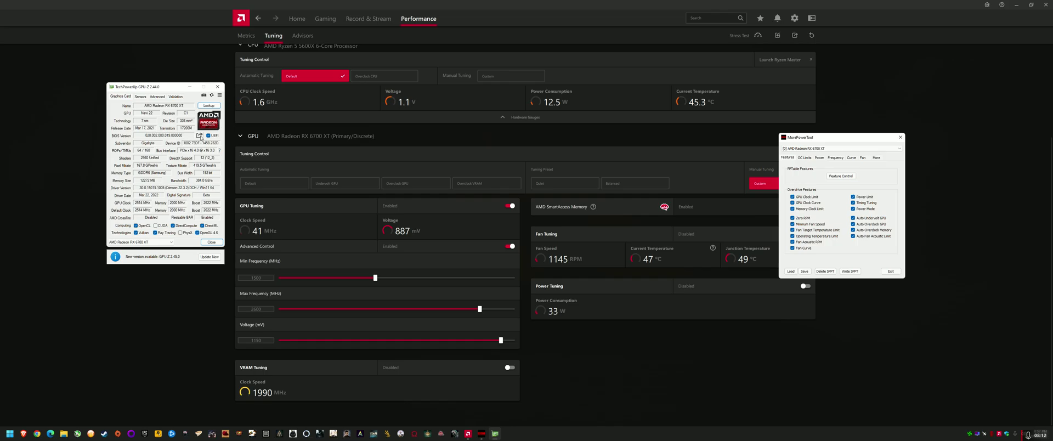
Start saving the graphics card's BIOS to a file named Navi 22.rom in GPU-Z, and cancel the save.
left_click(199, 135)
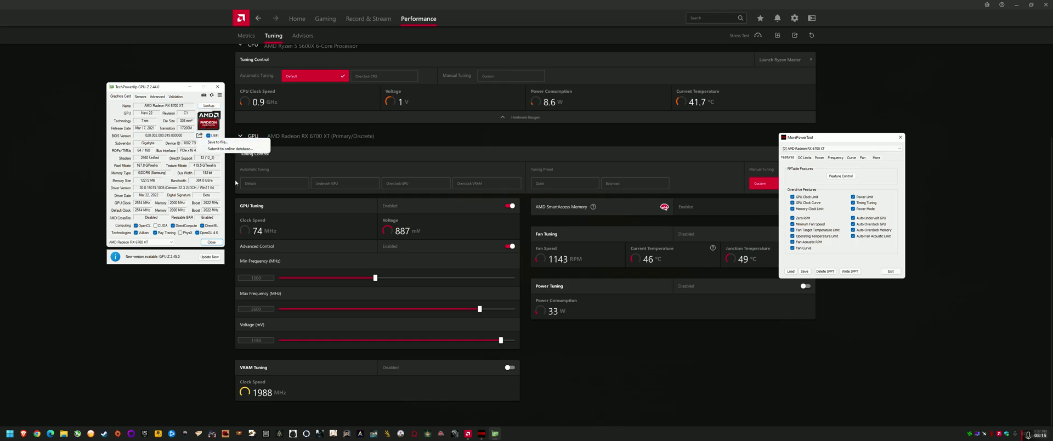
left_click(249, 196)
left_click(214, 143)
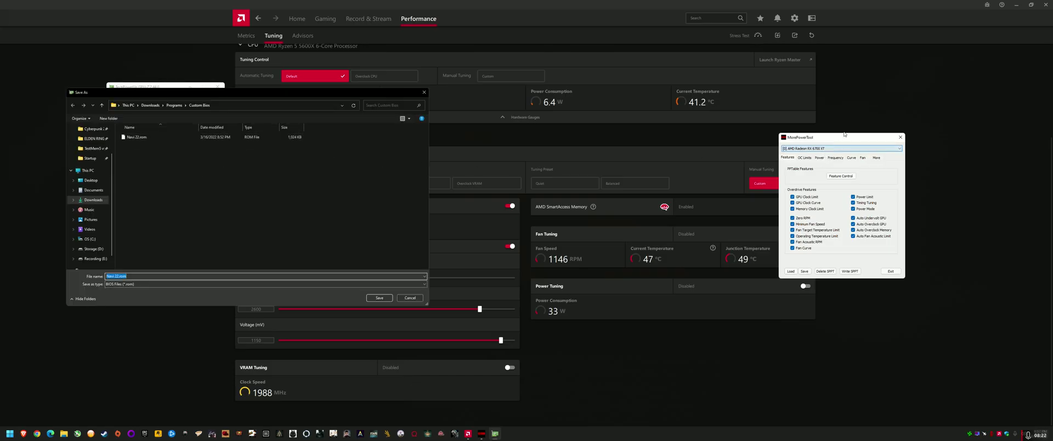
left_click(402, 299)
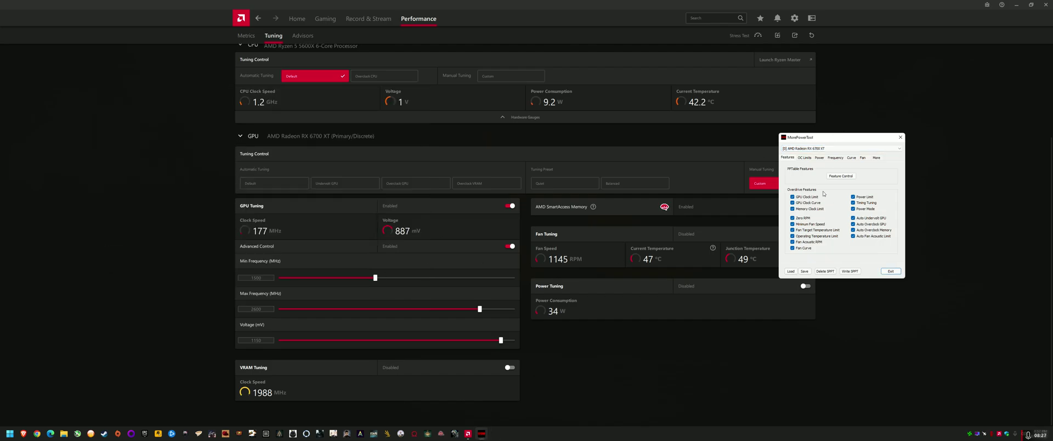
Switch back to MorePowerTool and select the AMD Radeon RX 6700 XT again.
left_click(823, 136)
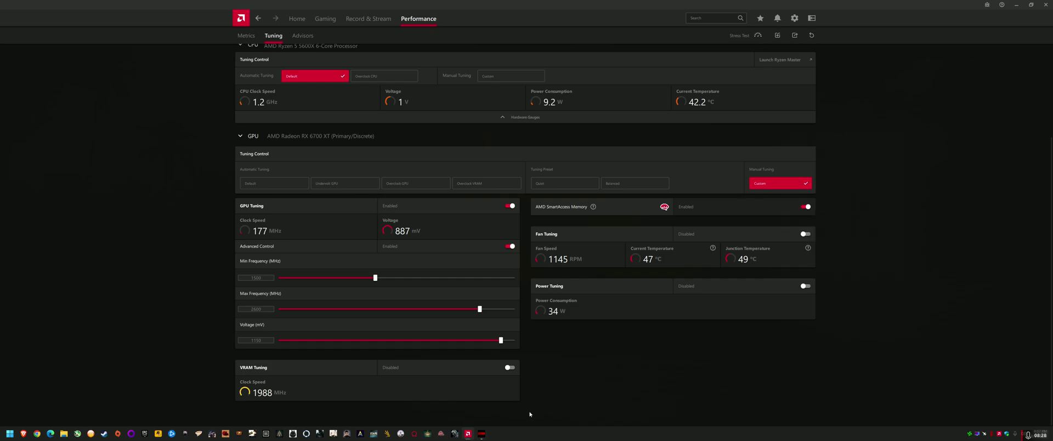
left_click(480, 402)
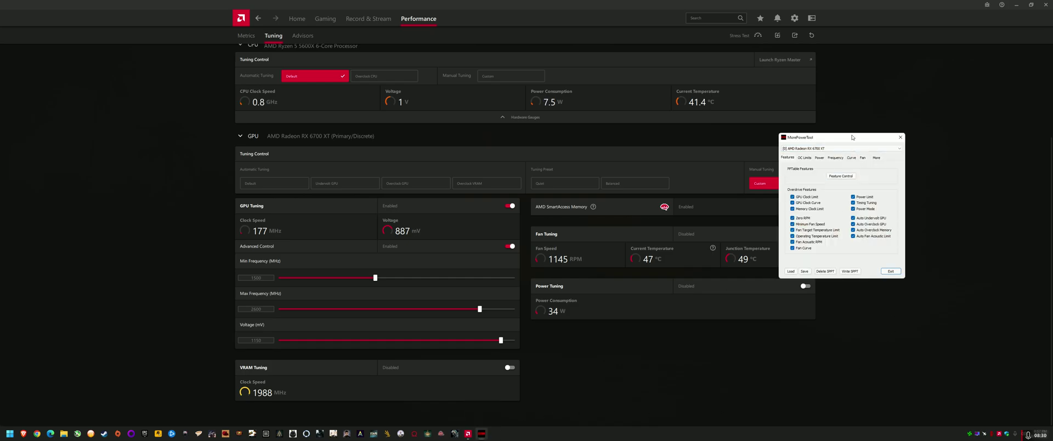
left_click_drag(850, 139, 781, 167)
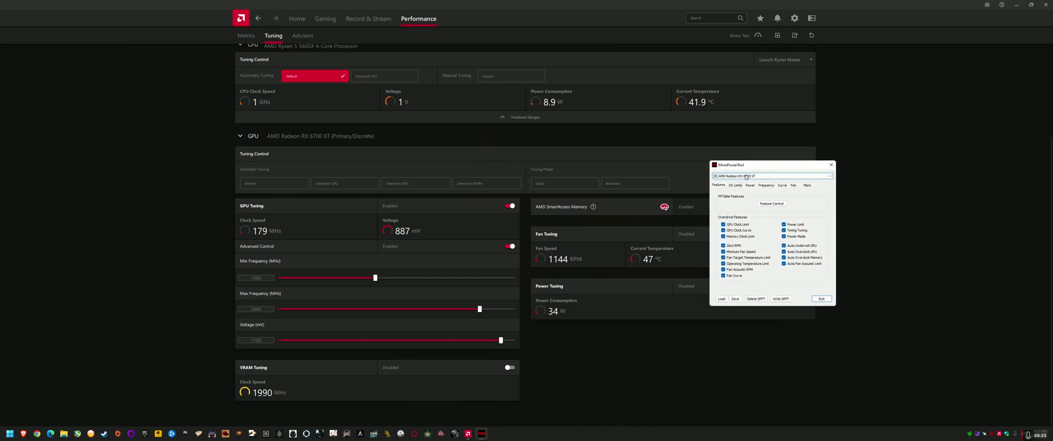
left_click(747, 177)
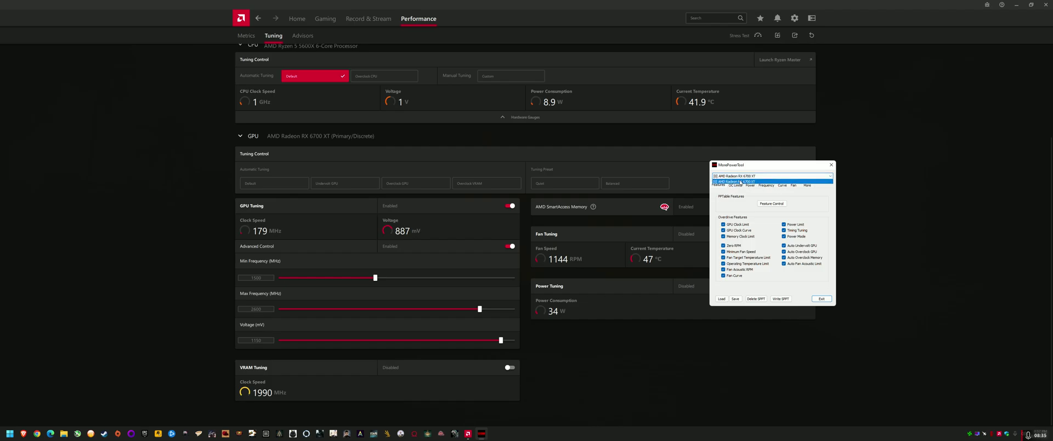
left_click(748, 181)
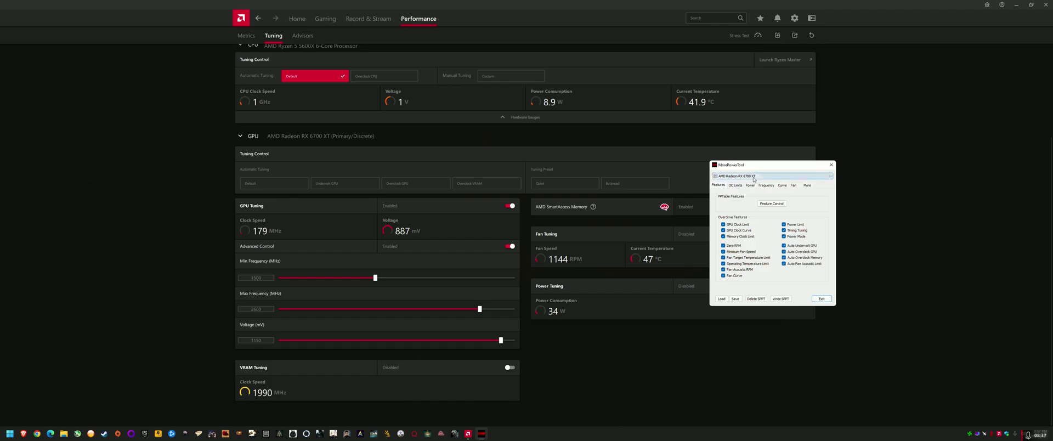
Load the BIOS file Navi 22.rom from the Custom Bios folder into MorePowerTool.
left_click(721, 298)
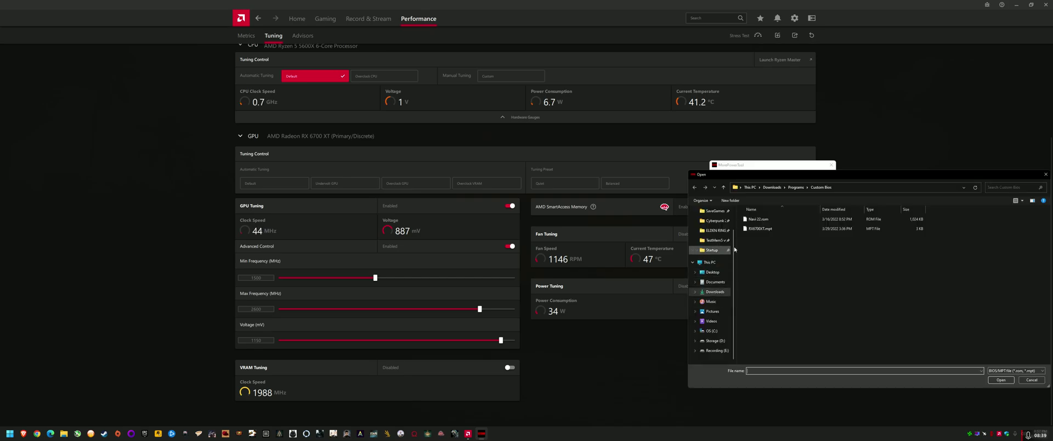
left_click_drag(802, 175, 775, 186)
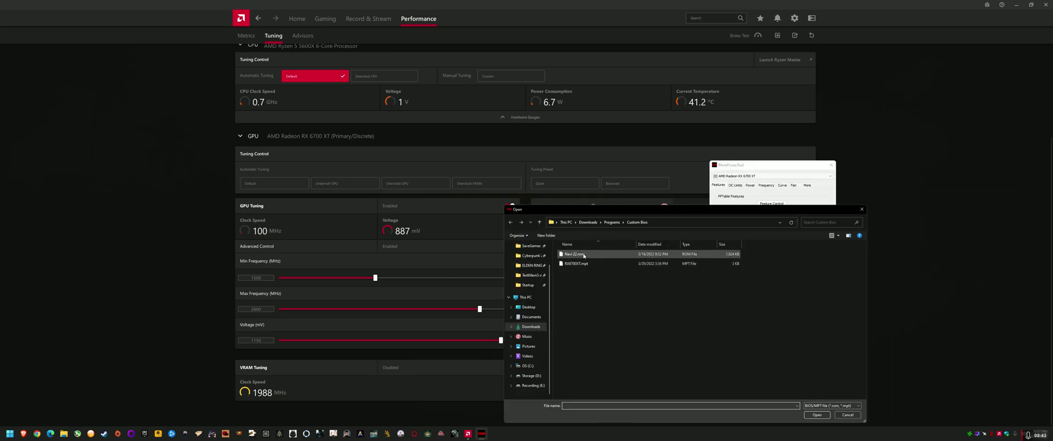
double_click(652, 250)
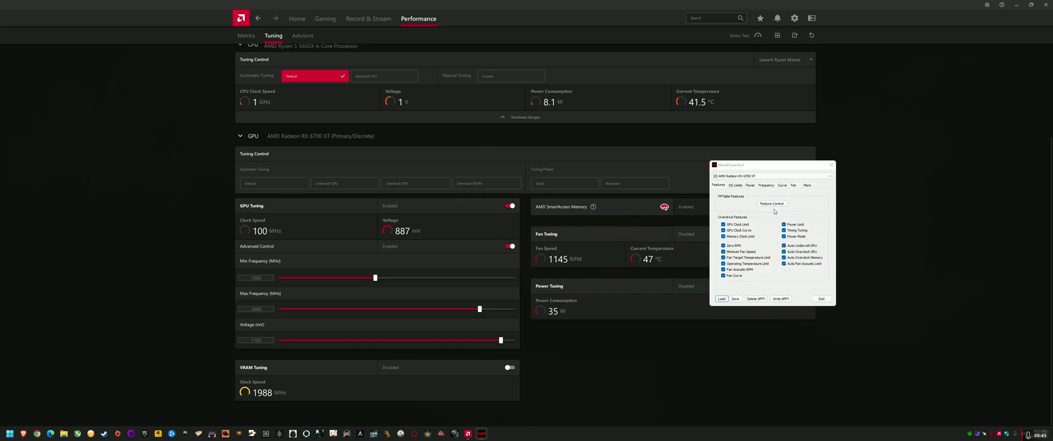
Select the maximum GFX voltage in MorePowerTool's power settings and raise the GPU voltage slider to its maximum in AMD Software.
left_click(750, 185)
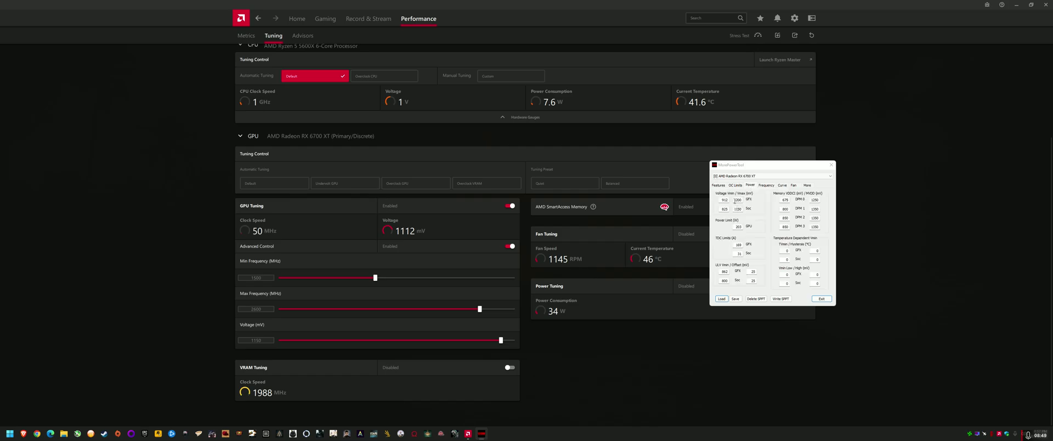
double_click(737, 200)
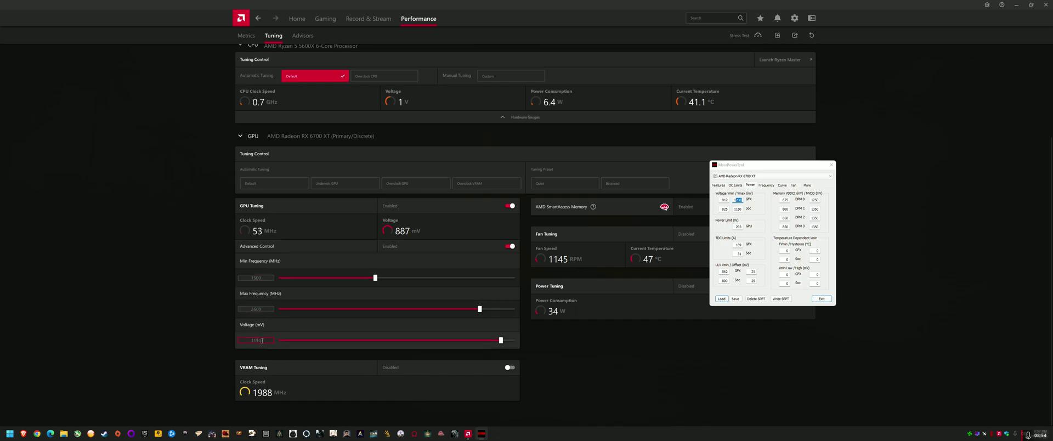
left_click_drag(500, 340, 514, 340)
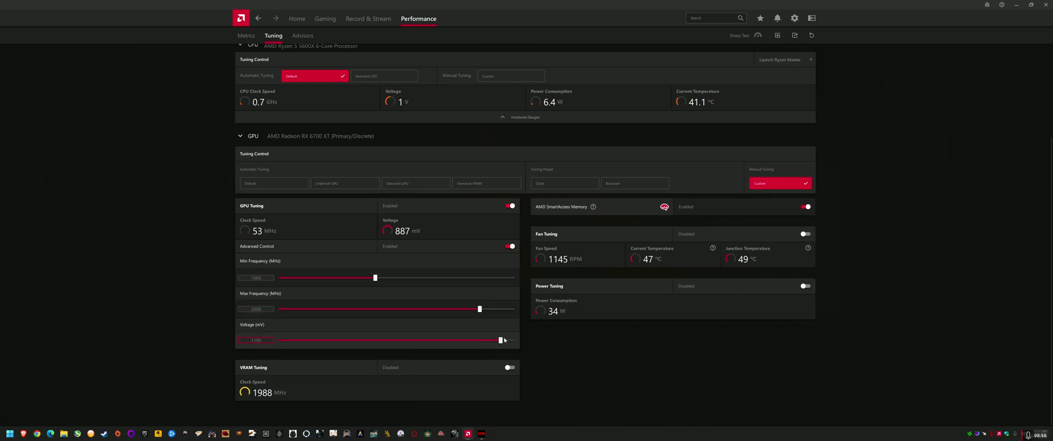
Switch back to MorePowerTool and compare the maximum Soc and GFX voltages with the voltage setting in AMD Software.
left_click(482, 433)
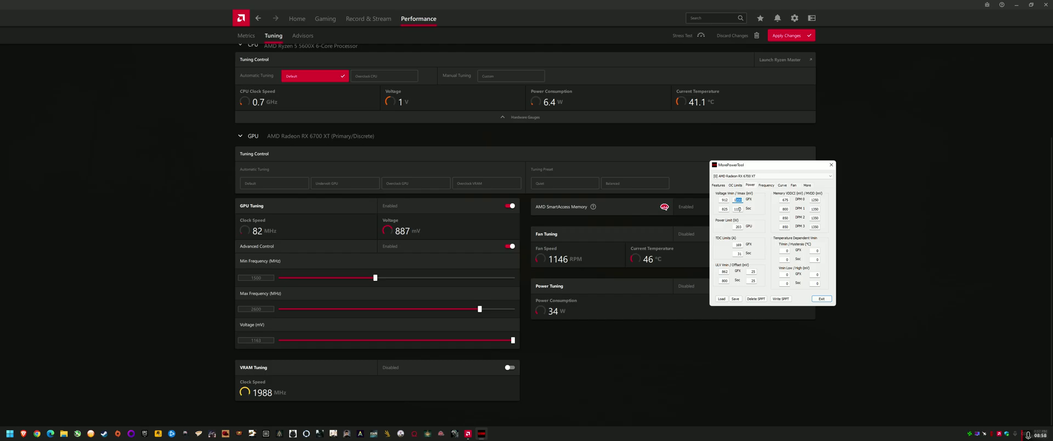
left_click(739, 209)
left_click_drag(738, 209, 745, 212)
left_click_drag(734, 200, 746, 202)
left_click(268, 341)
Set the GFX frequency limits to a maximum of 2600 MHz and a minimum of 1500 MHz in MorePowerTool.
left_click(768, 186)
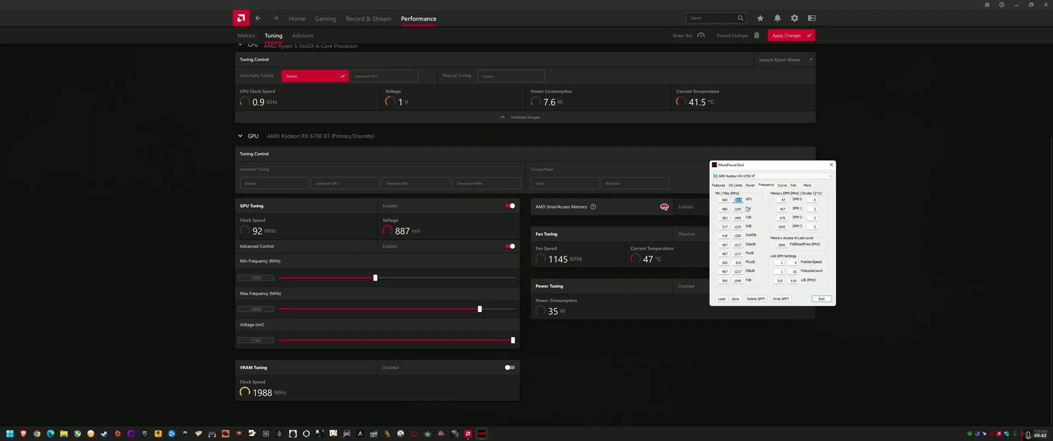
left_click(739, 200)
type("2600")
left_click(765, 185)
double_click(730, 200)
left_click(750, 186)
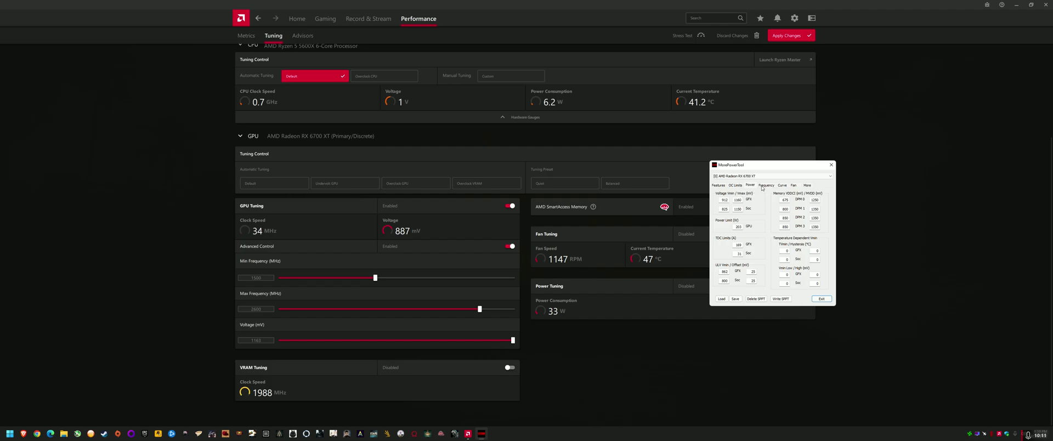
left_click(764, 185)
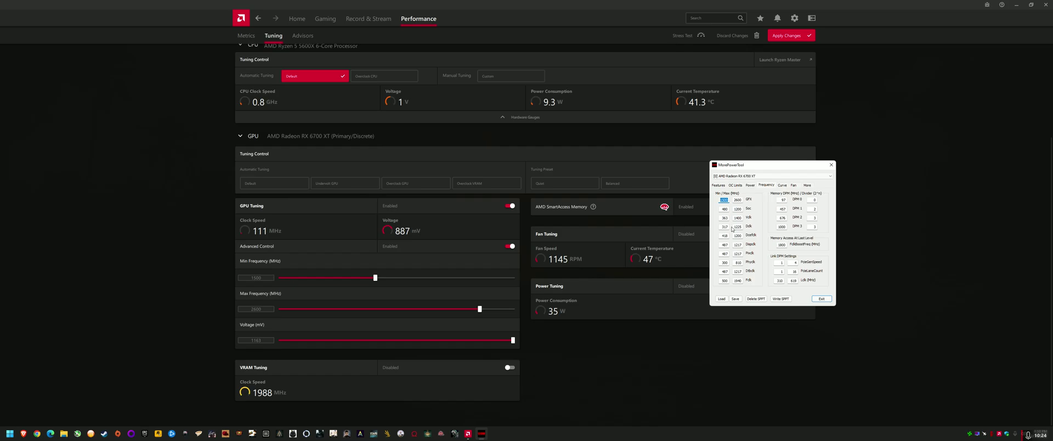
Select the fan table's target temperature, check the card's readings in MSI Afterburner, and move the MorePowerTool window aside.
left_click(791, 185)
double_click(722, 239)
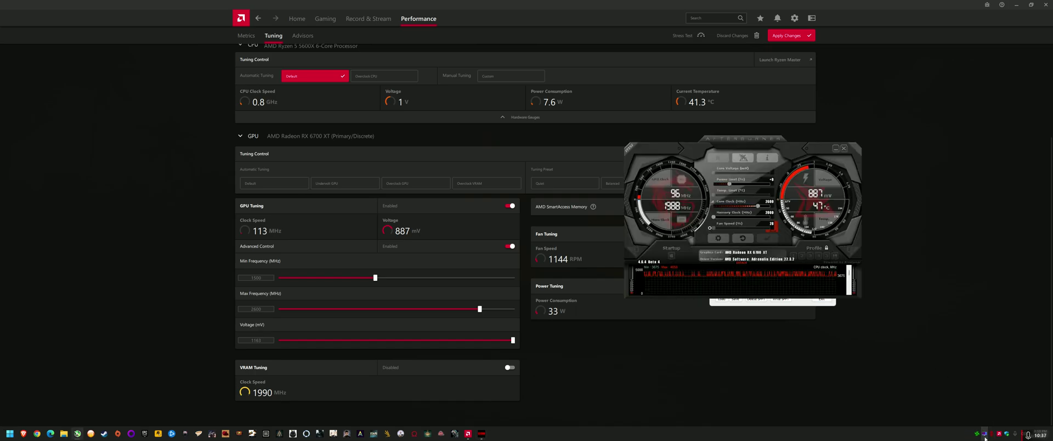
left_click_drag(714, 149, 514, 143)
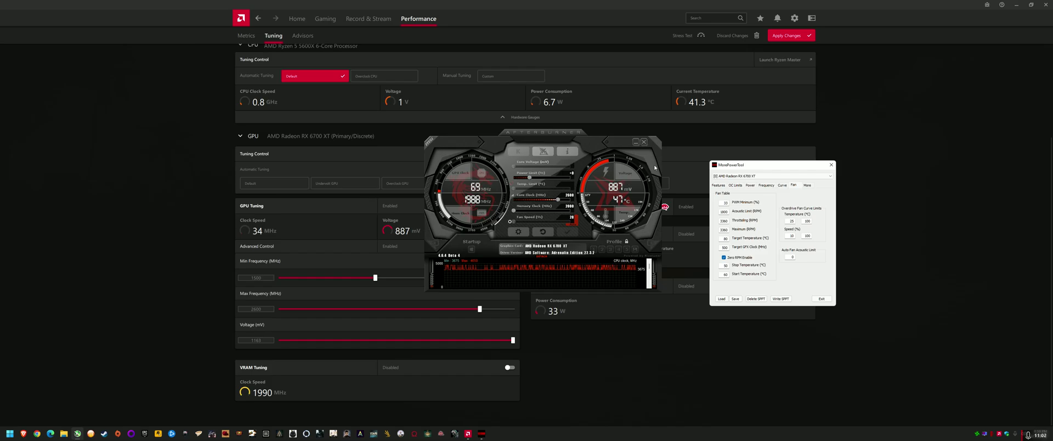
left_click(636, 142)
left_click_drag(793, 168, 953, 168)
Enable Fan Tuning in AMD Software and expand the fan curve's fine-tuning controls.
left_click(804, 233)
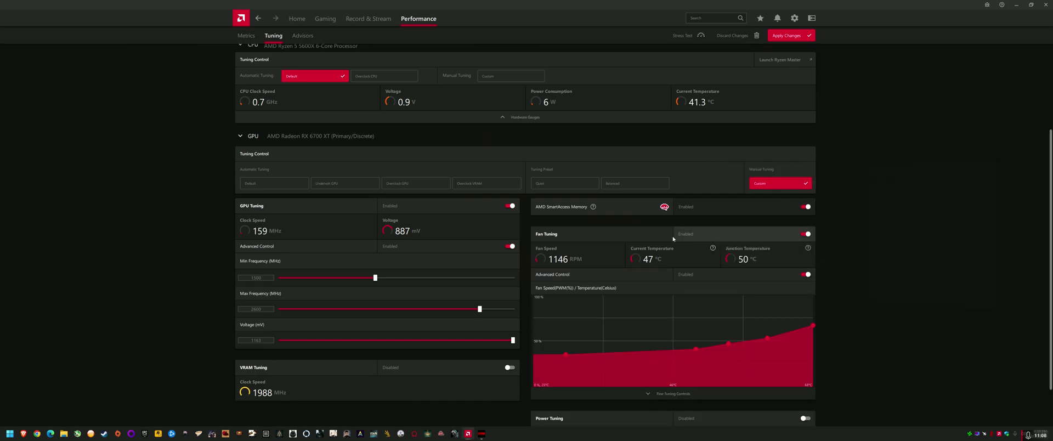
scroll(702, 339, "down", 1)
left_click(703, 340)
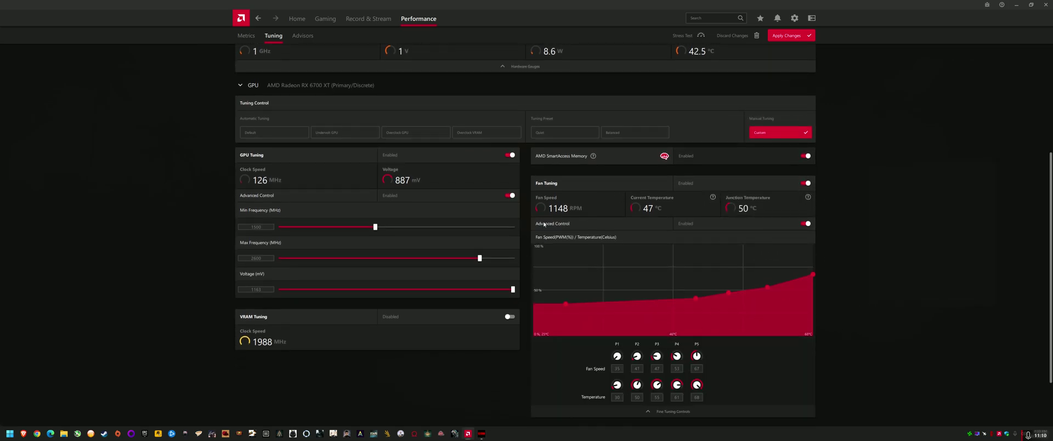
Switch back to MorePowerTool, disable Zero RPM, and set the fan target temperature to 67 °C.
left_click(485, 434)
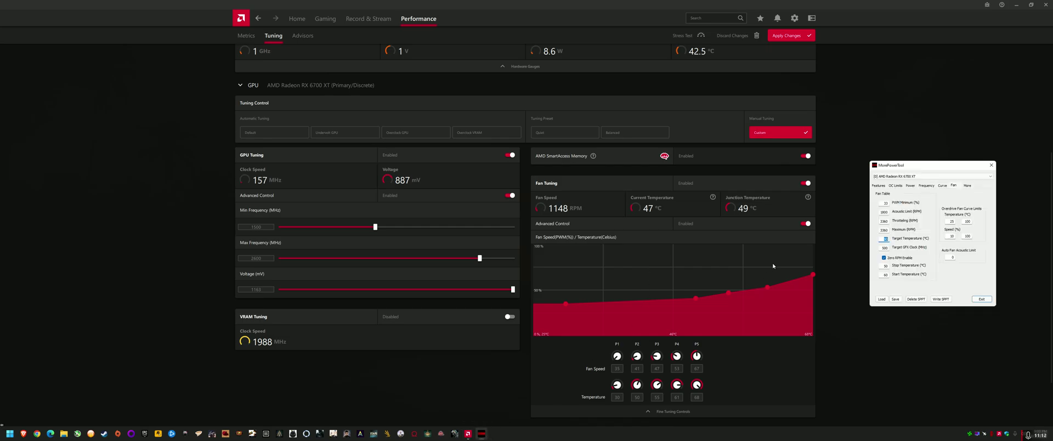
left_click(884, 258)
double_click(884, 238)
key("BackSpace")
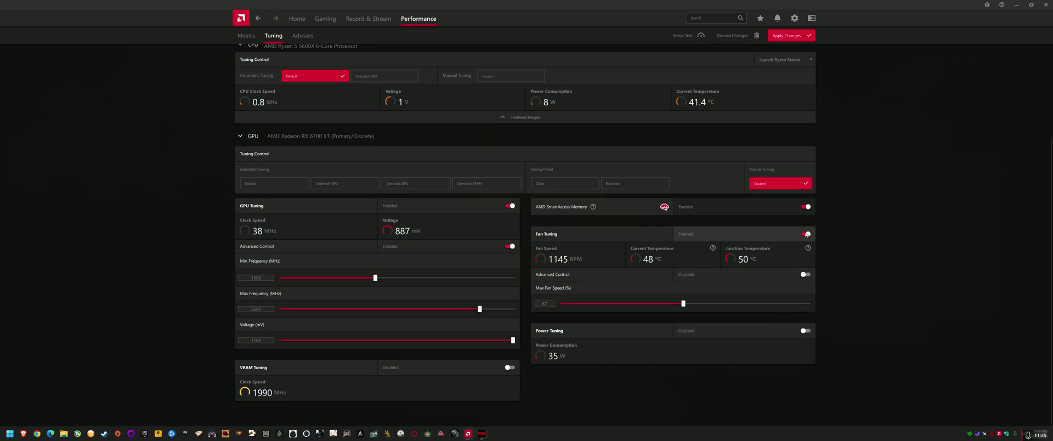
Turn off Fan Tuning in AMD Software and review the curve, power, frequency and fan settings in MorePowerTool.
left_click(805, 234)
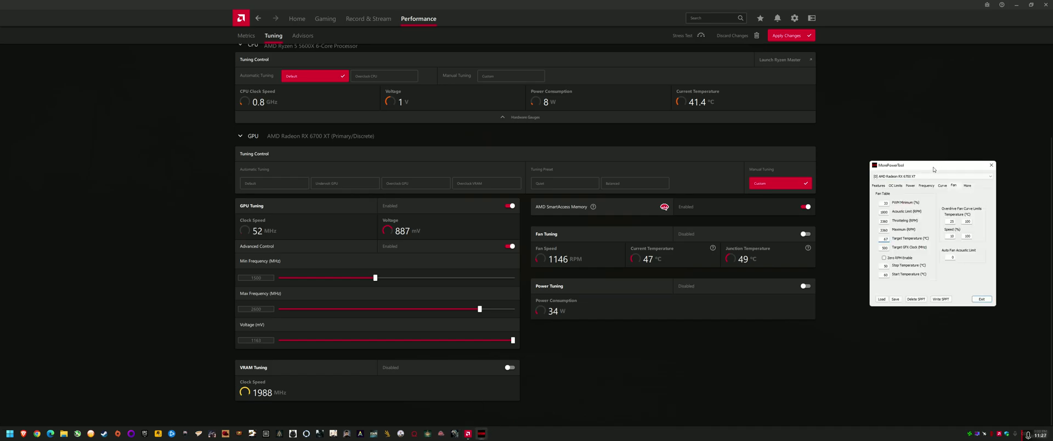
left_click_drag(934, 170, 730, 150)
left_click(764, 166)
left_click(750, 166)
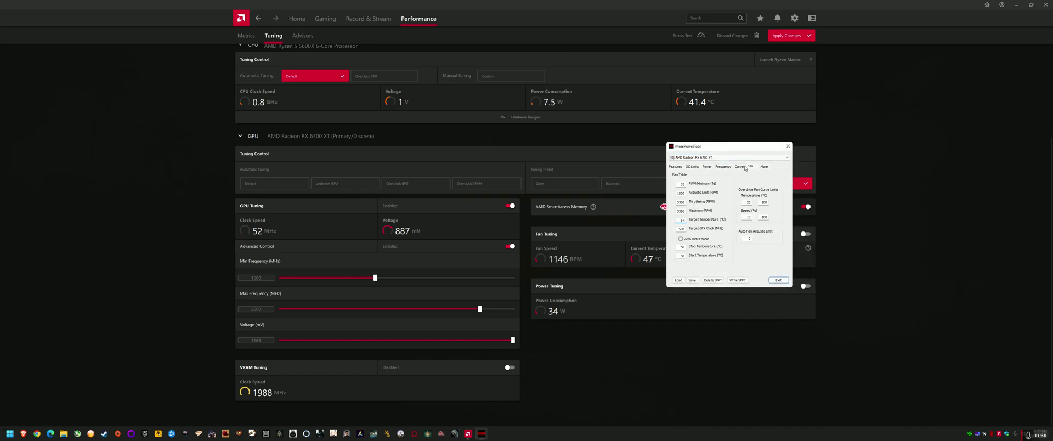
left_click(739, 166)
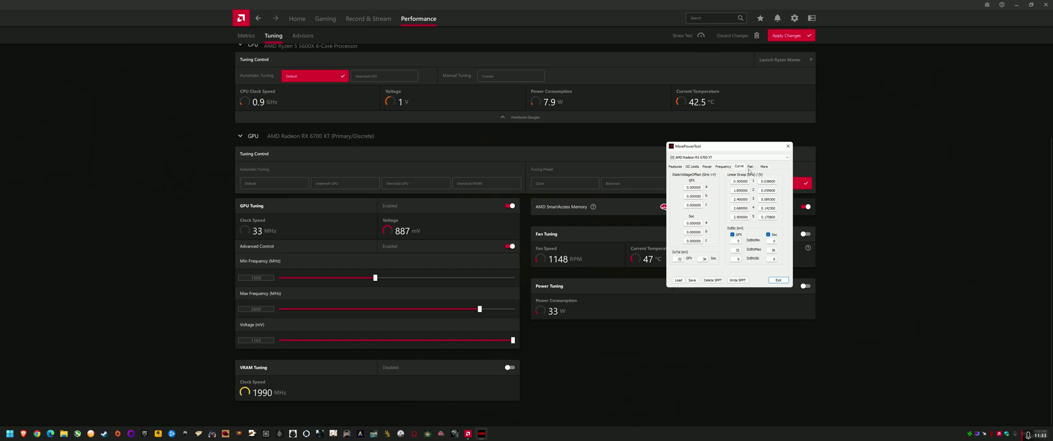
left_click(706, 167)
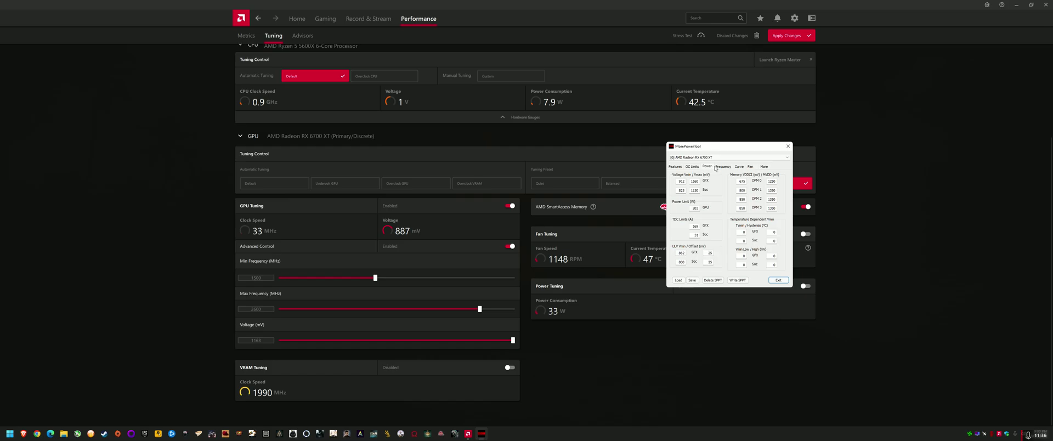
left_click(722, 166)
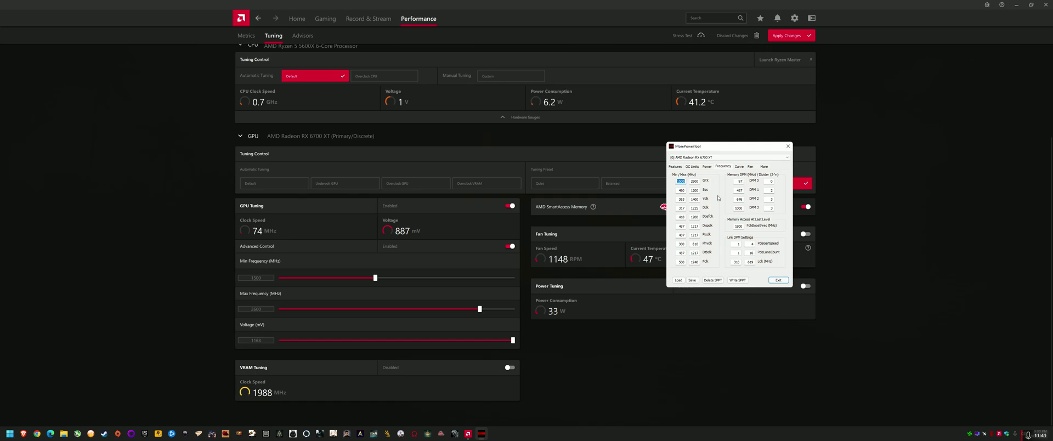
left_click(750, 166)
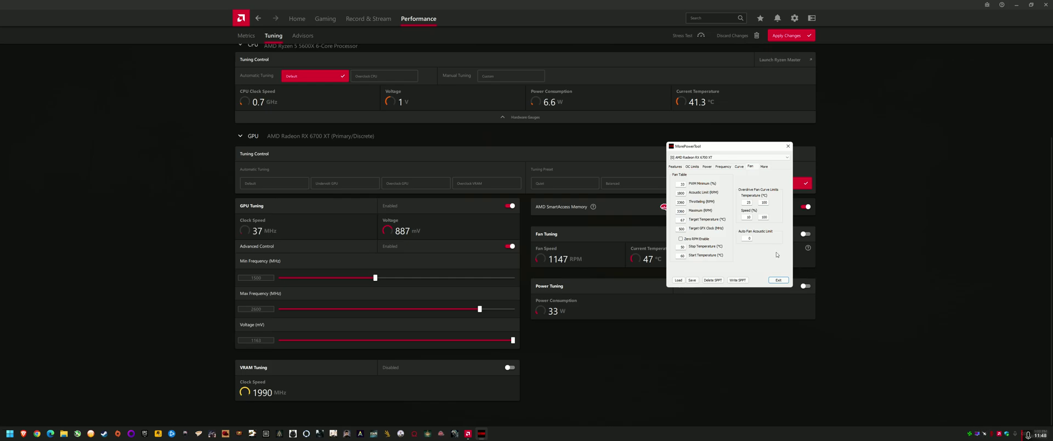
Save the adjusted power table settings and load the saved MPT file from the Custom Bios folder.
left_click(692, 281)
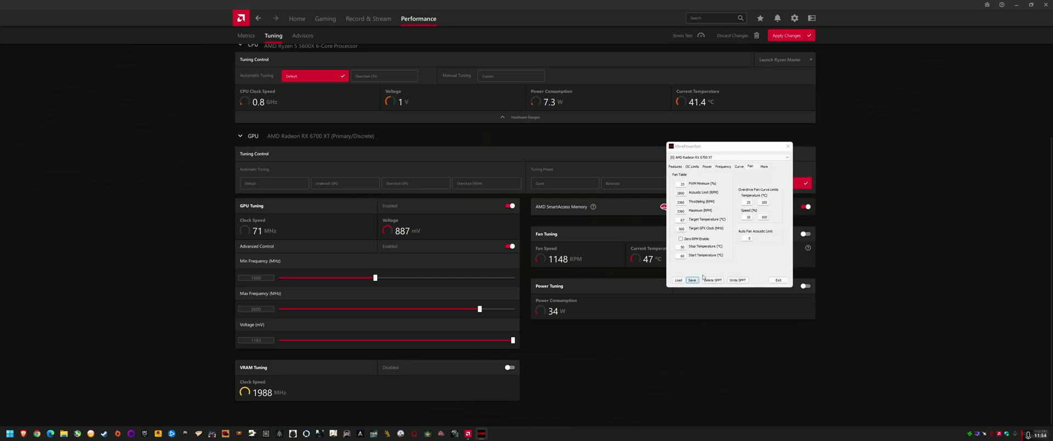
left_click(737, 281)
left_click(679, 280)
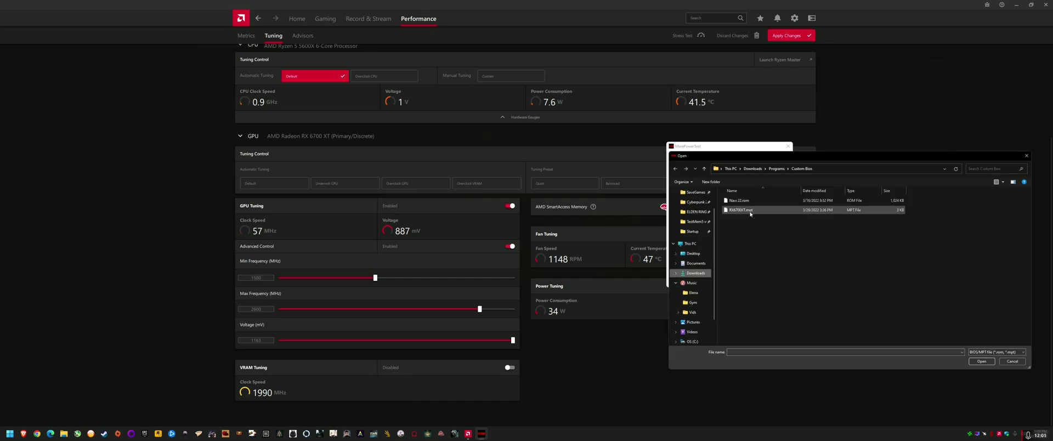
double_click(749, 211)
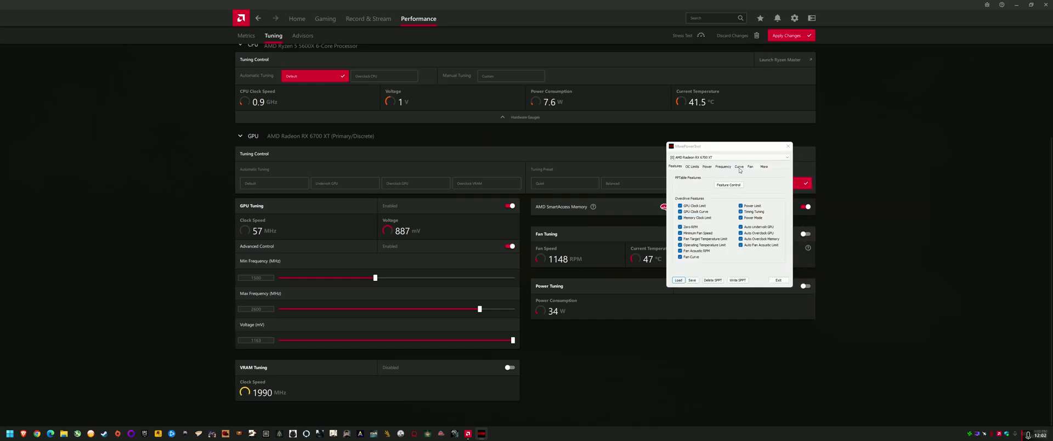
Check the loaded power settings and write them to the graphics card's SPPT.
left_click(707, 166)
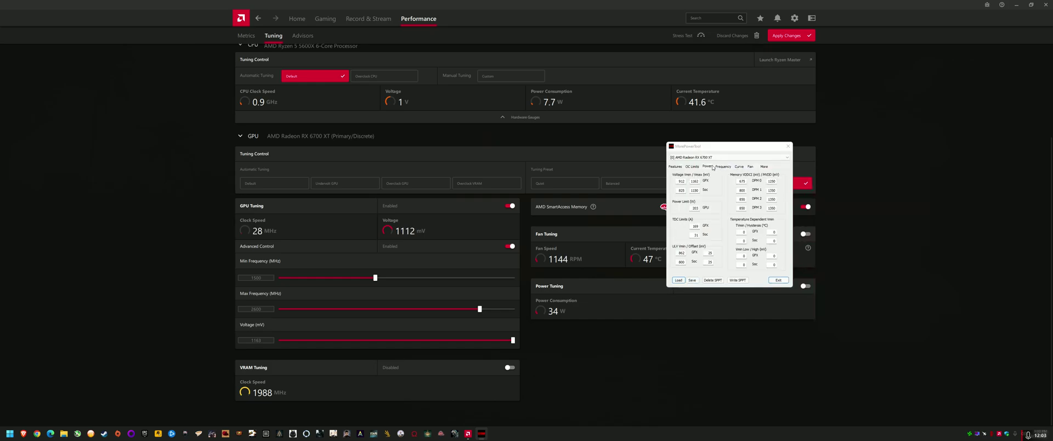
left_click(679, 167)
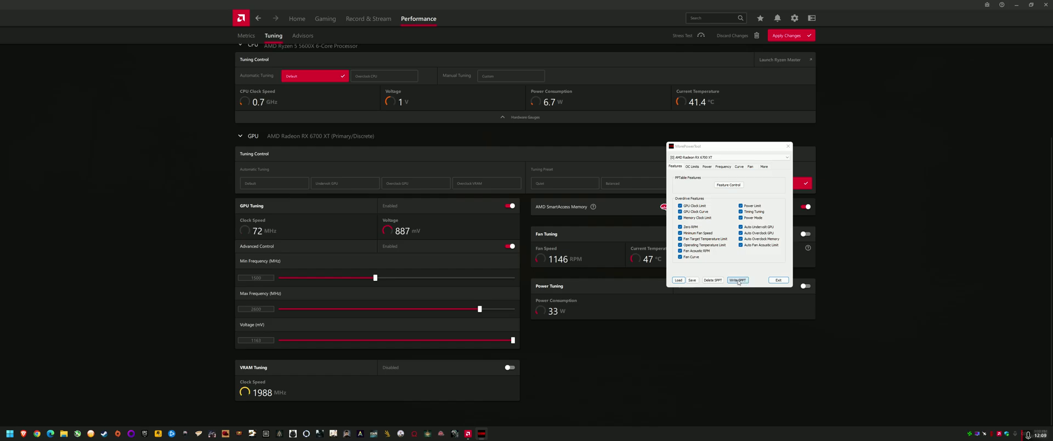
left_click(737, 280)
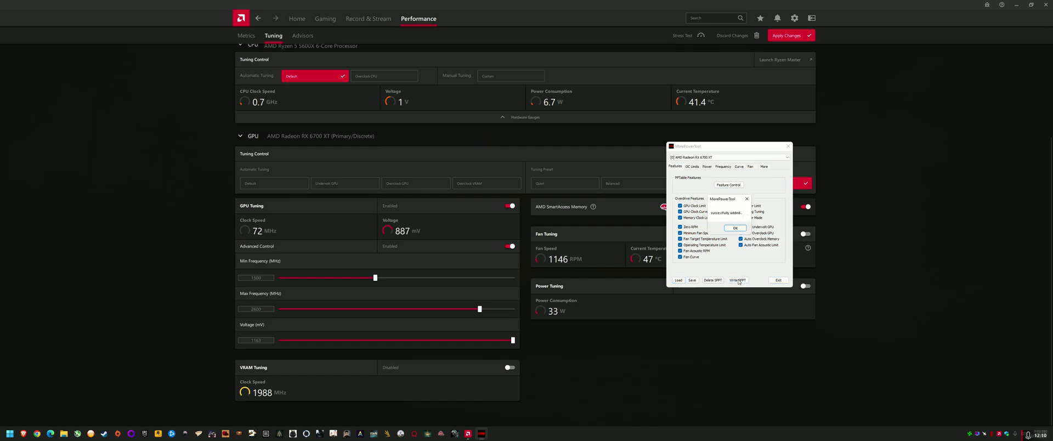
left_click(735, 228)
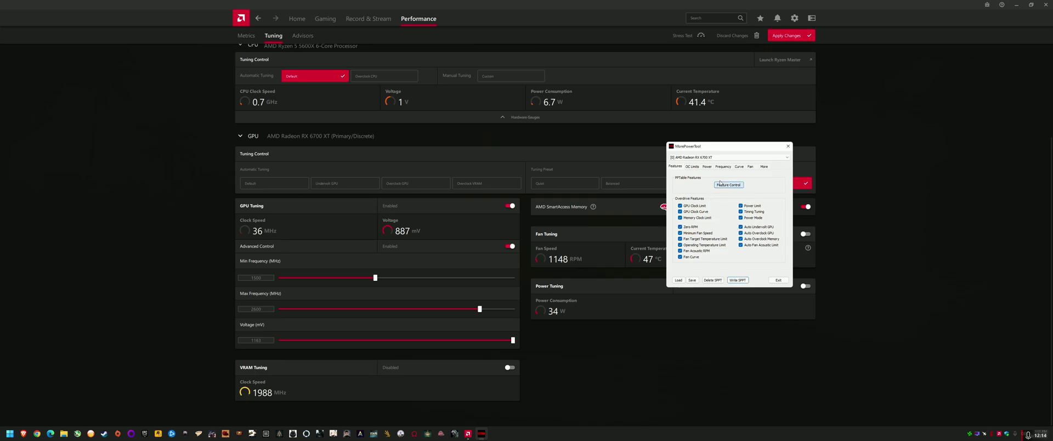
Review the maximum GFX voltage and the minimum and maximum GFX frequencies in the loaded power table.
left_click(707, 167)
left_click_drag(694, 181, 719, 187)
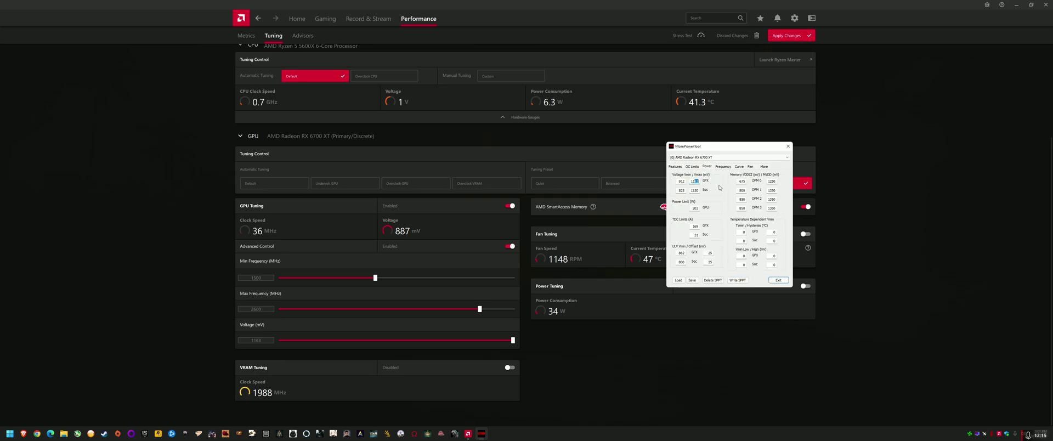
type("600")
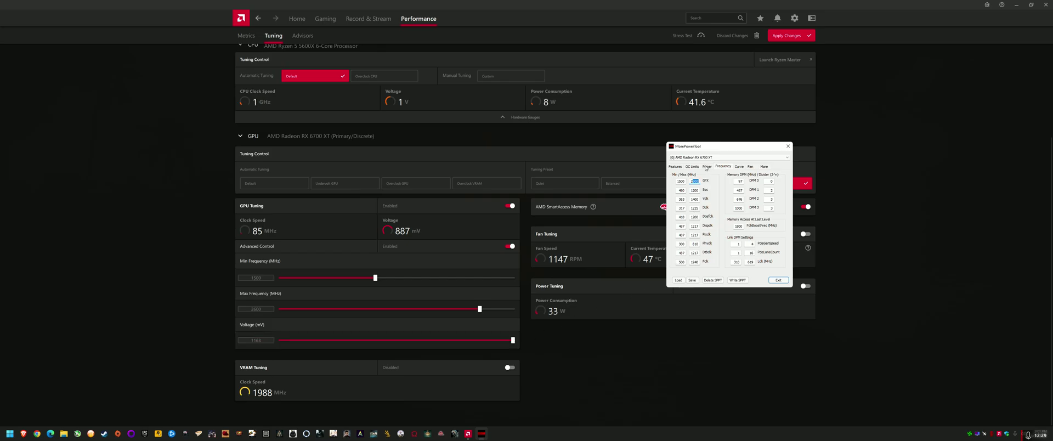
double_click(680, 181)
double_click(693, 181)
Lower the GPU minimum frequency to 500 MHz in AMD Software and return to MorePowerTool.
left_click(375, 278)
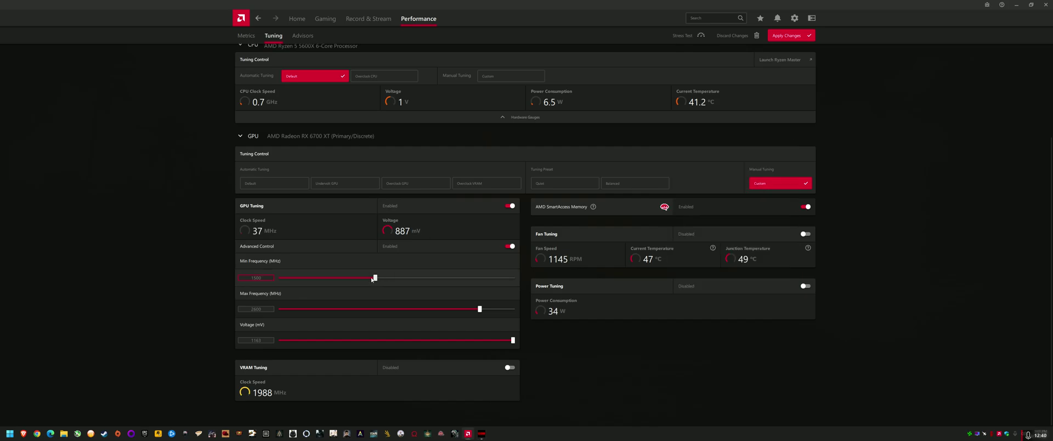
left_click_drag(375, 277, 280, 279)
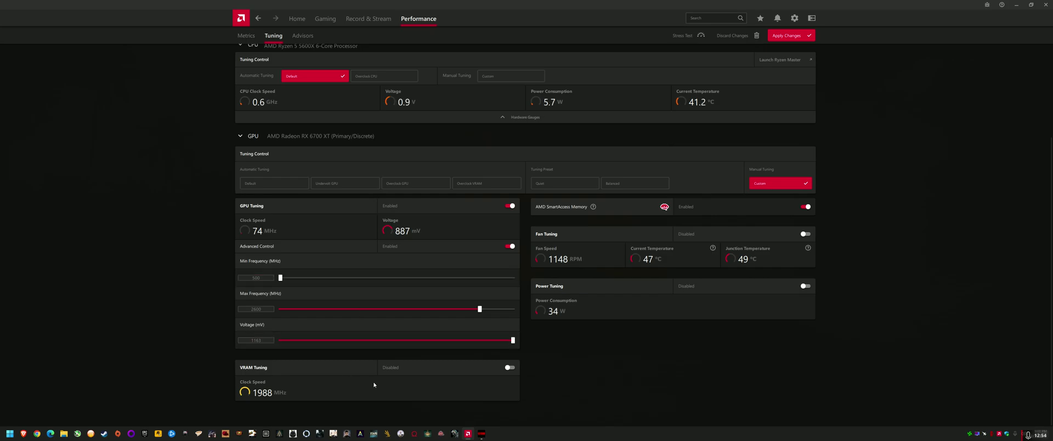
left_click(482, 434)
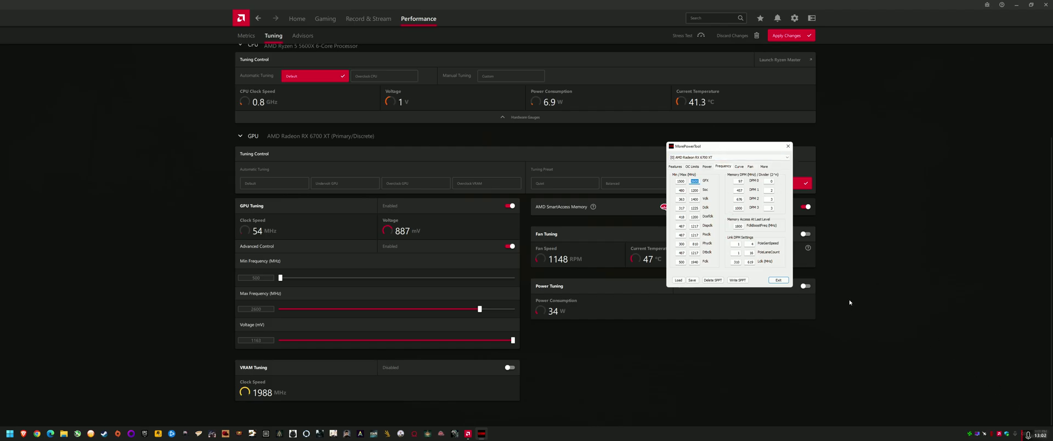
Return to MorePowerTool, load the saved MPT file from the Custom Bios folder and show its frequency limits.
left_click(794, 18)
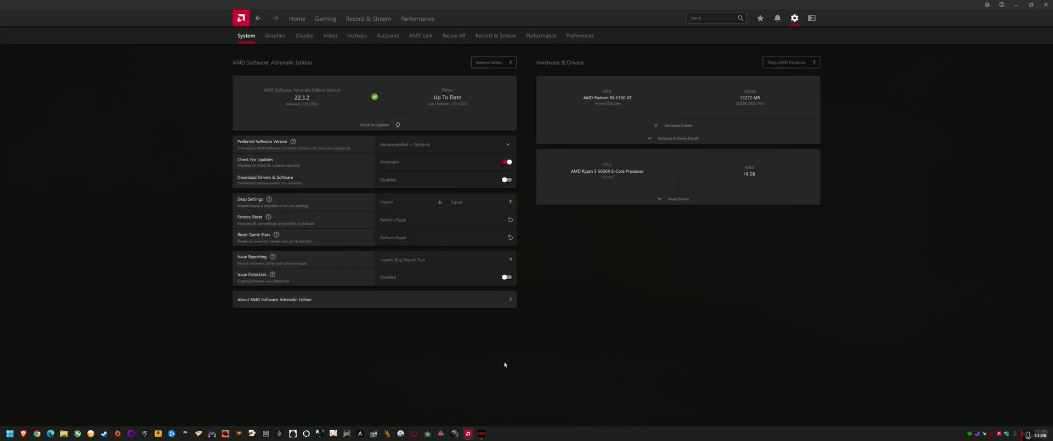
left_click(482, 434)
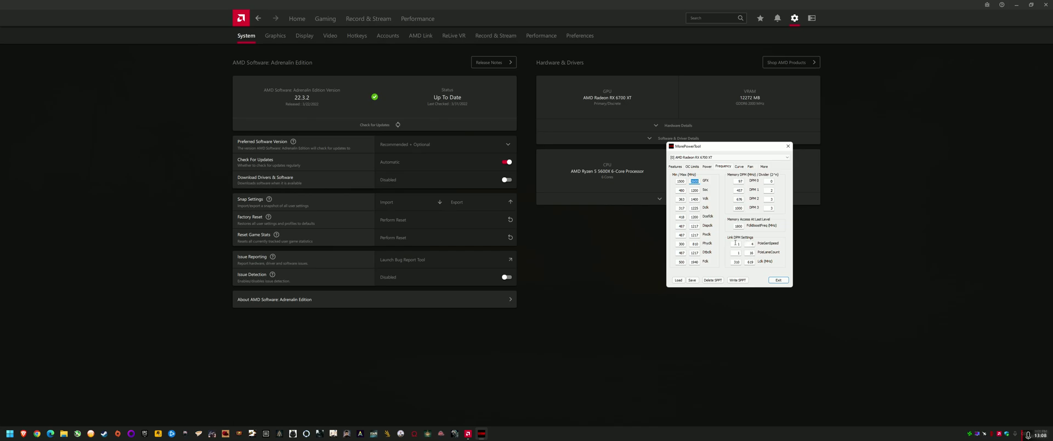
left_click_drag(720, 148, 609, 207)
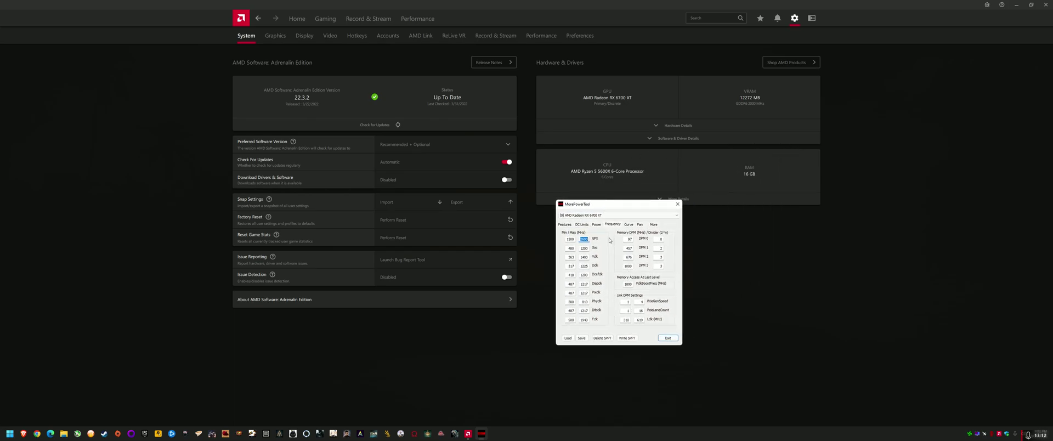
left_click(563, 337)
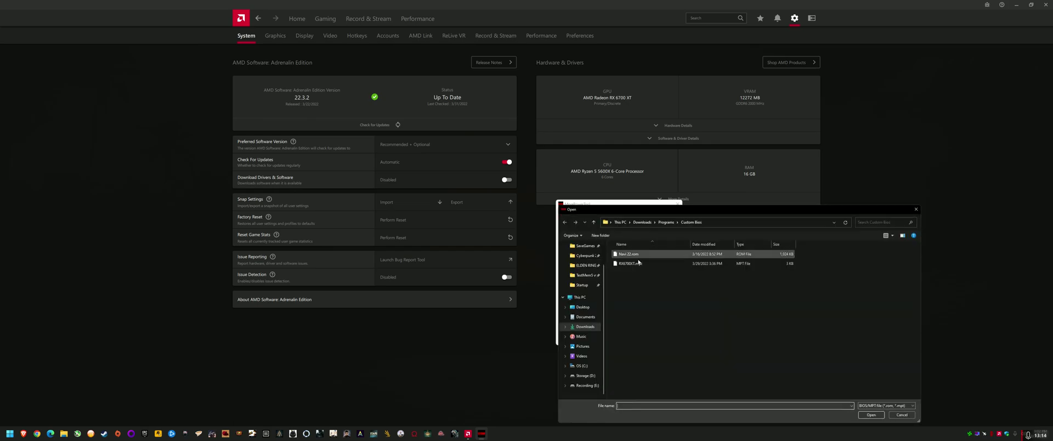
double_click(627, 264)
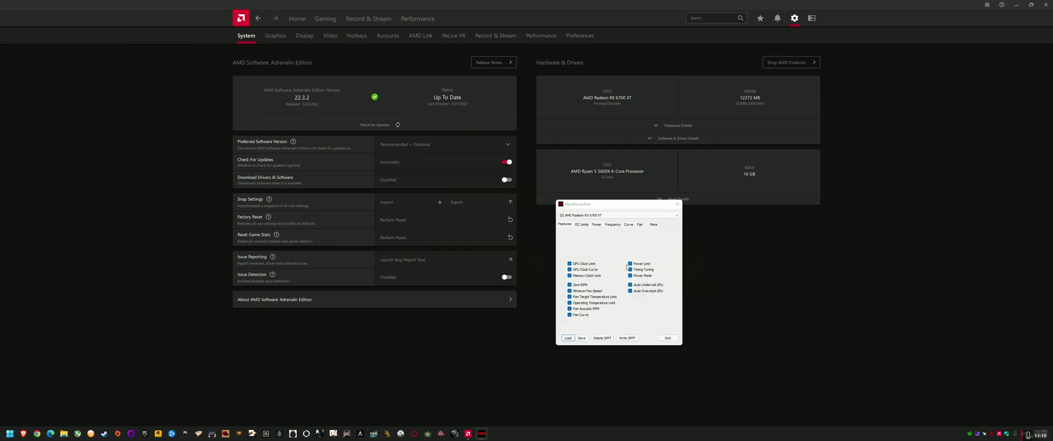
left_click(612, 224)
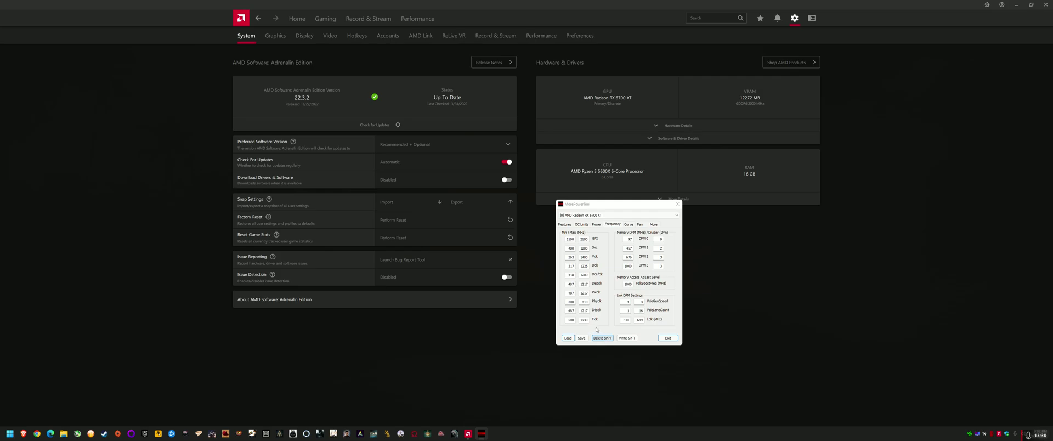
Check the features, voltage and frequency limits of the power table in MorePowerTool, and exit the program.
left_click(568, 338)
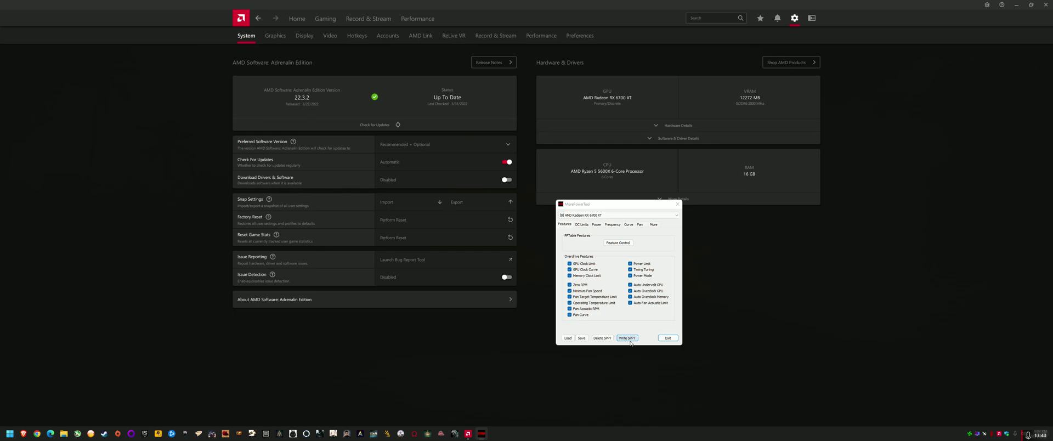
left_click(597, 224)
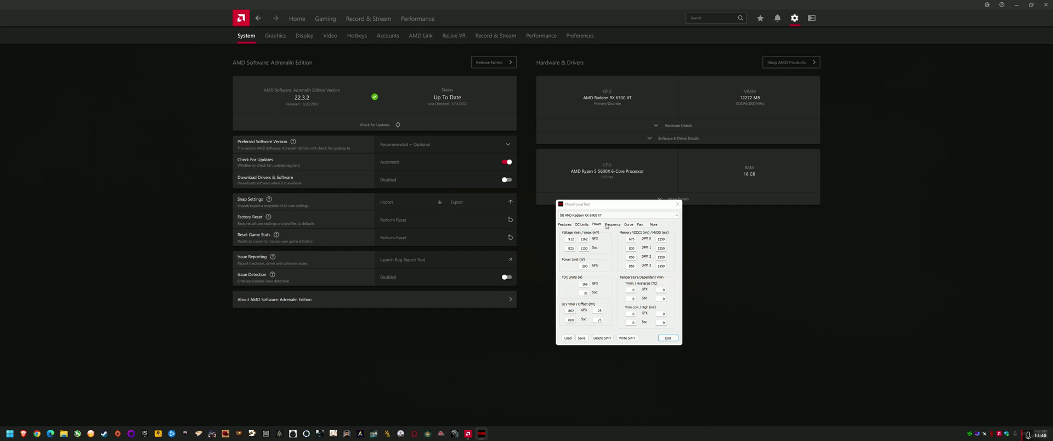
left_click(610, 224)
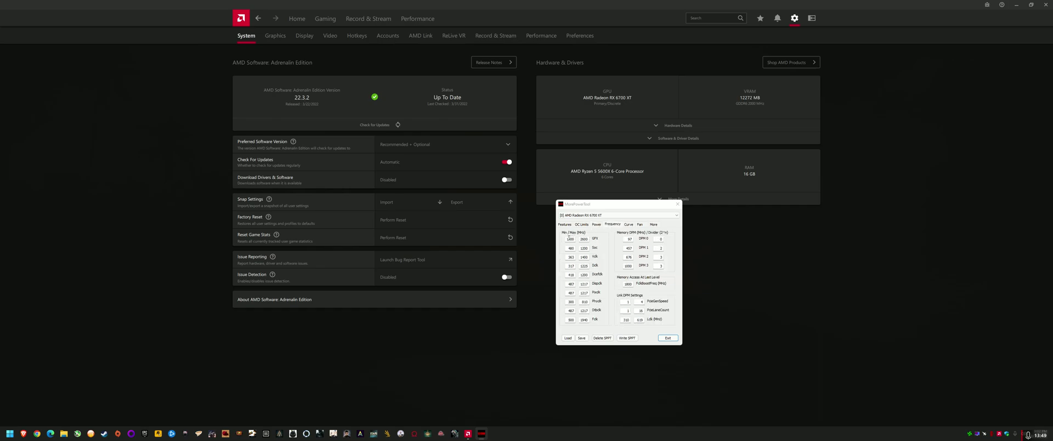
left_click(665, 338)
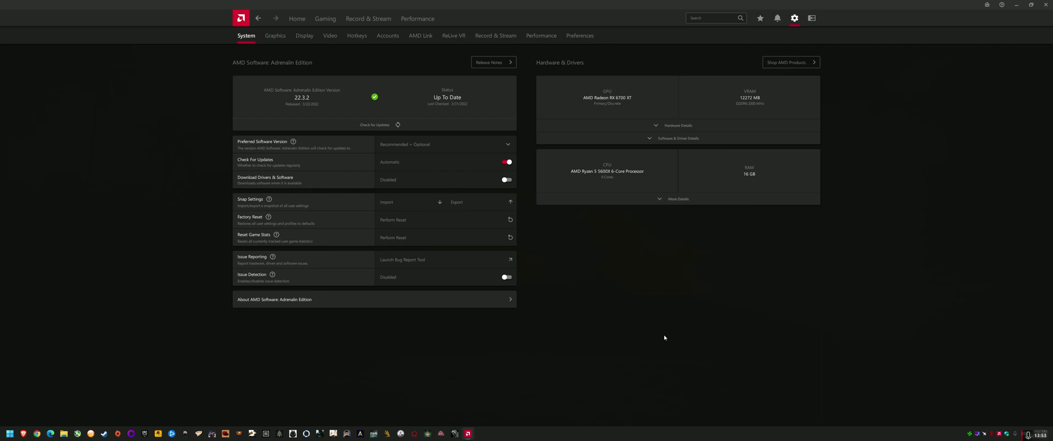
Lower the GPU minimum frequency to 500 MHz in AMD Software's performance tuning settings.
left_click(401, 19)
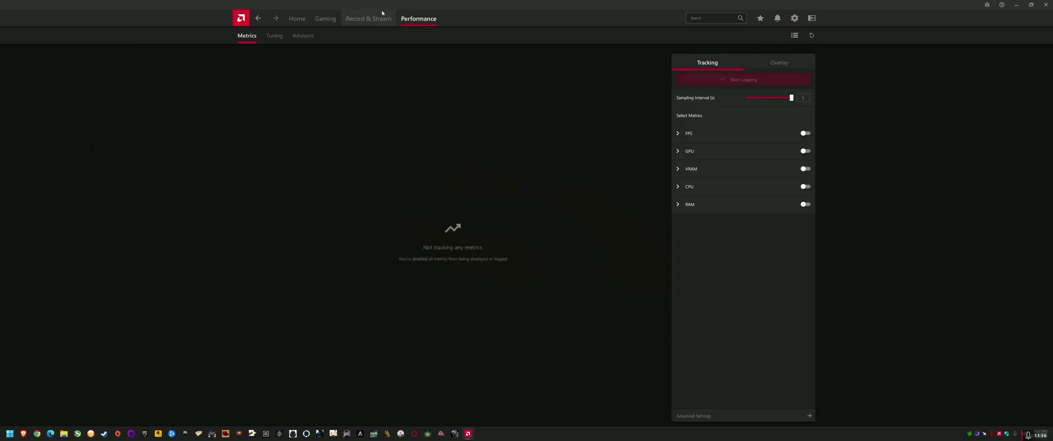
left_click(274, 36)
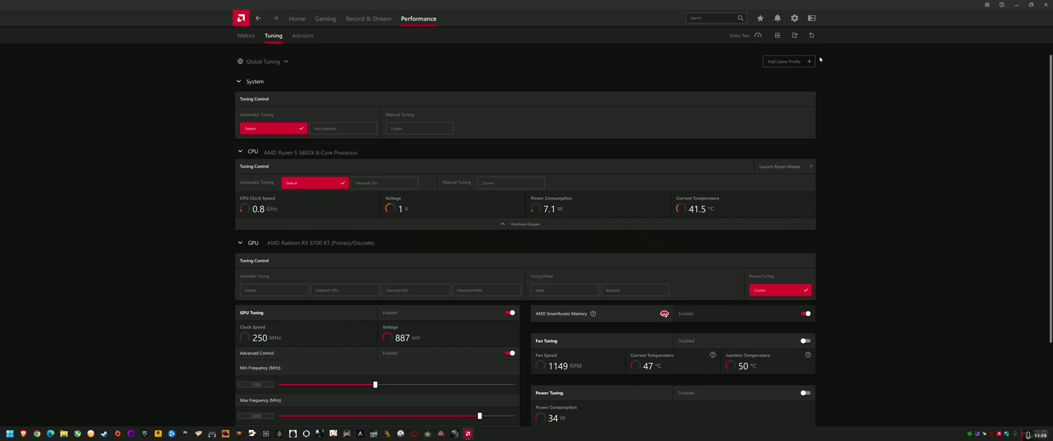
scroll(416, 300, "down", 1)
scroll(416, 300, "down", 1)
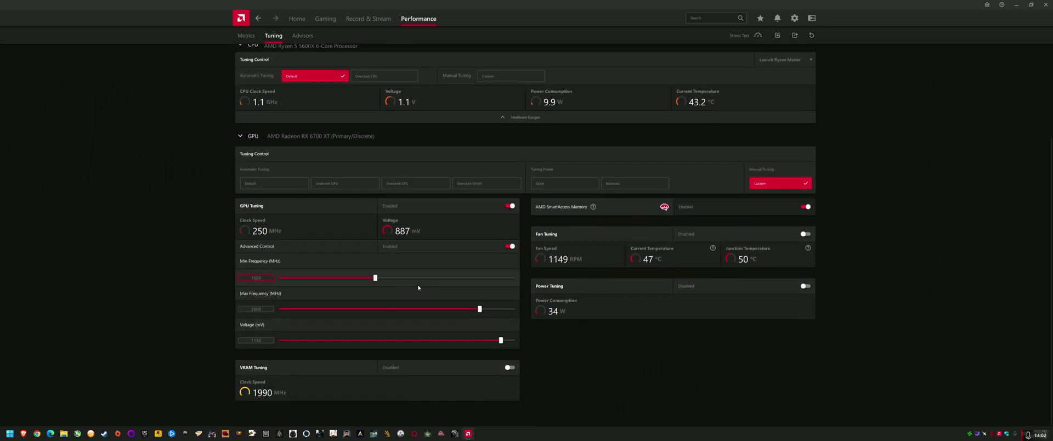
left_click(288, 280)
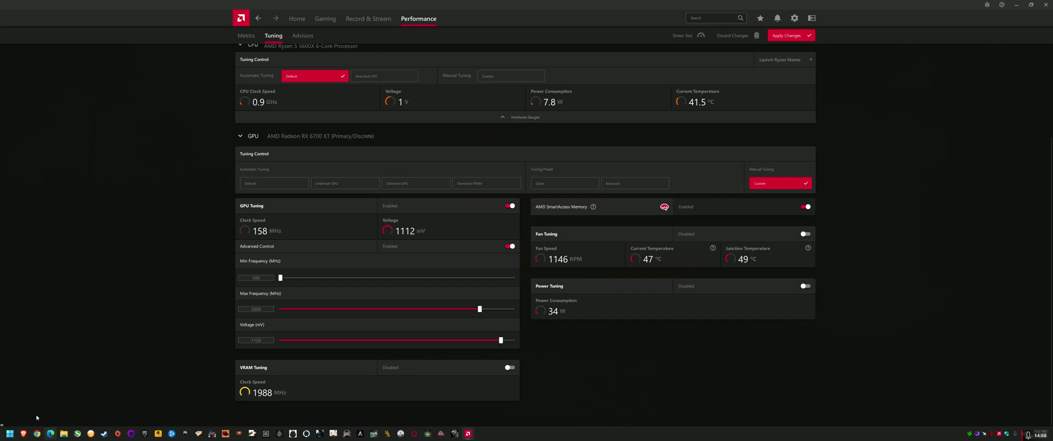
scroll(612, 361, "up", 3)
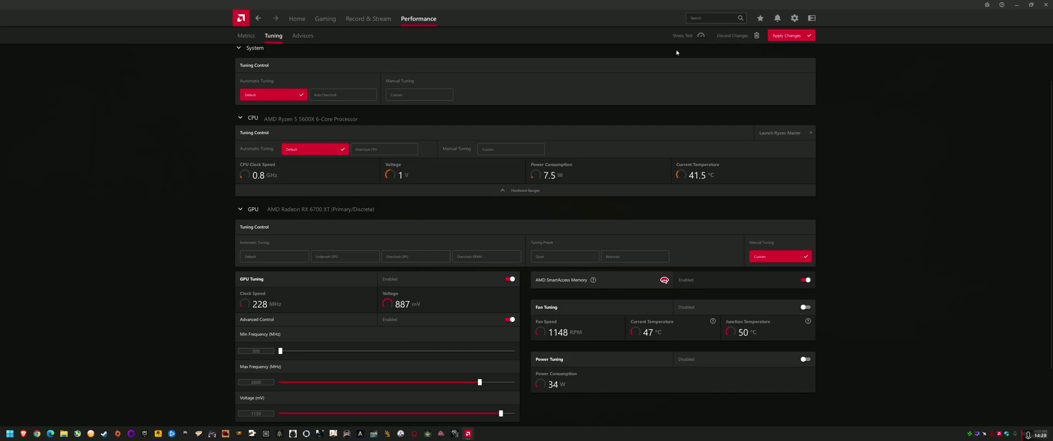
scroll(554, 374, "down", 2)
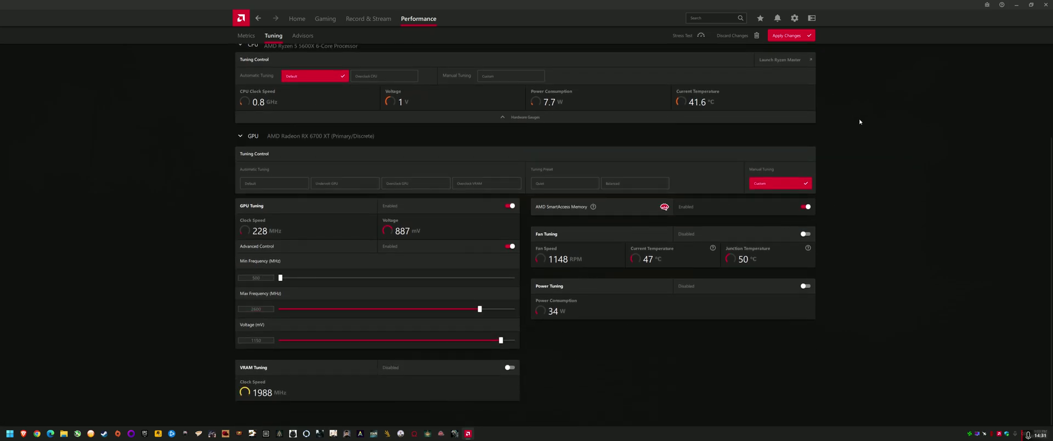
scroll(859, 121, "up", 2)
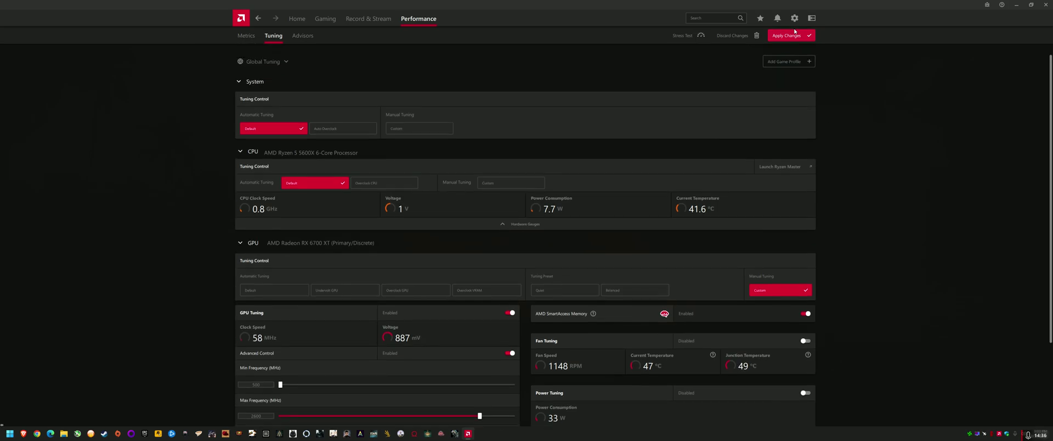
Leave the tuning page for the system settings, relaunch MorePowerTool and load the AMD Radeon RX 6700 XT.
left_click(794, 18)
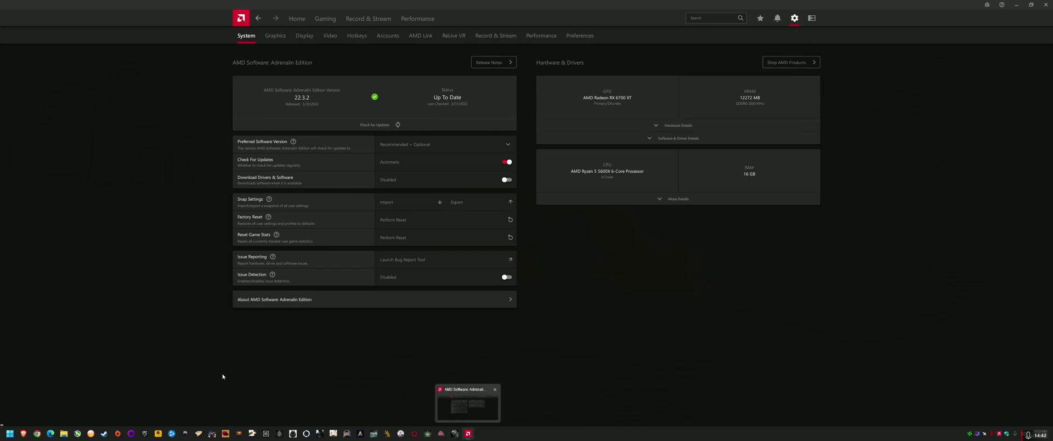
left_click(10, 433)
left_click(57, 306)
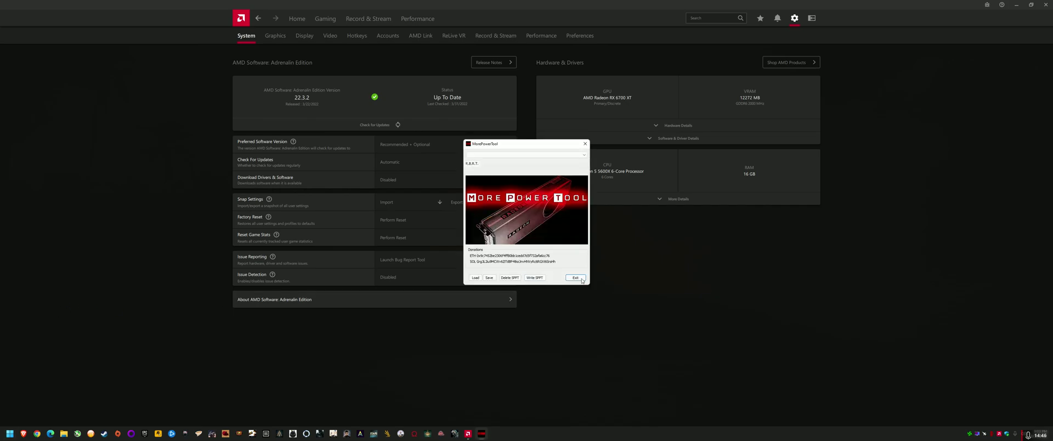
left_click(543, 154)
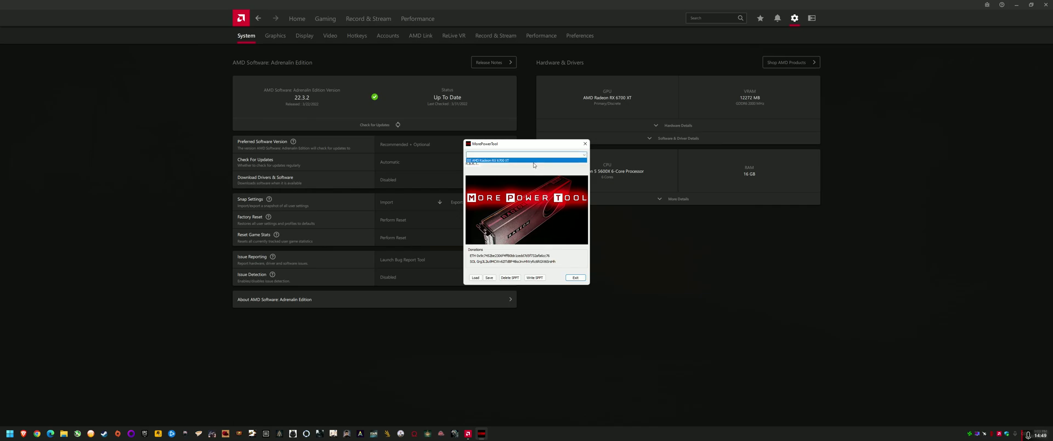
left_click(536, 162)
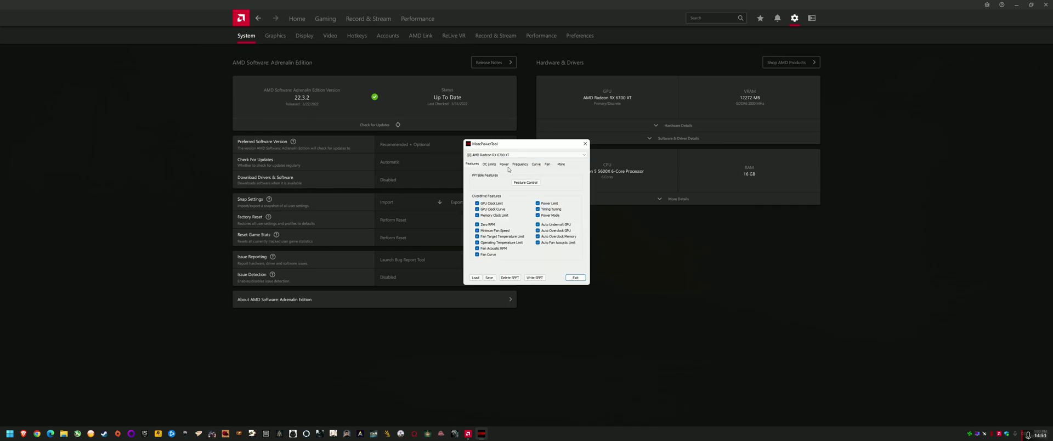
left_click_drag(530, 145, 691, 228)
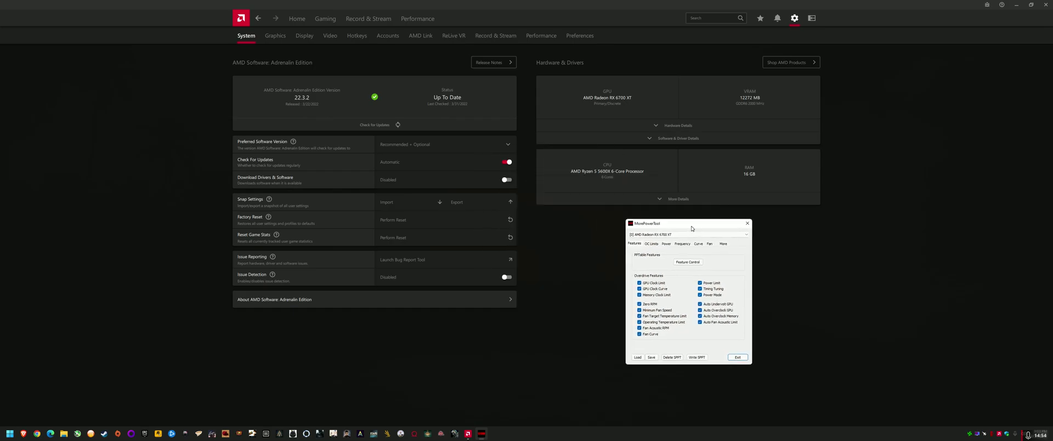
Open Heaven Benchmark 4.0 and run it with its existing settings.
left_click(10, 433)
type("he")
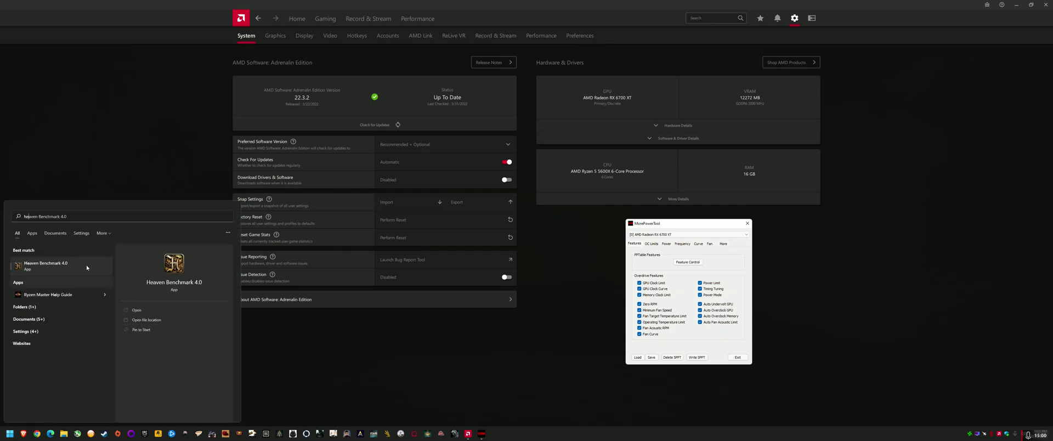
left_click(51, 271)
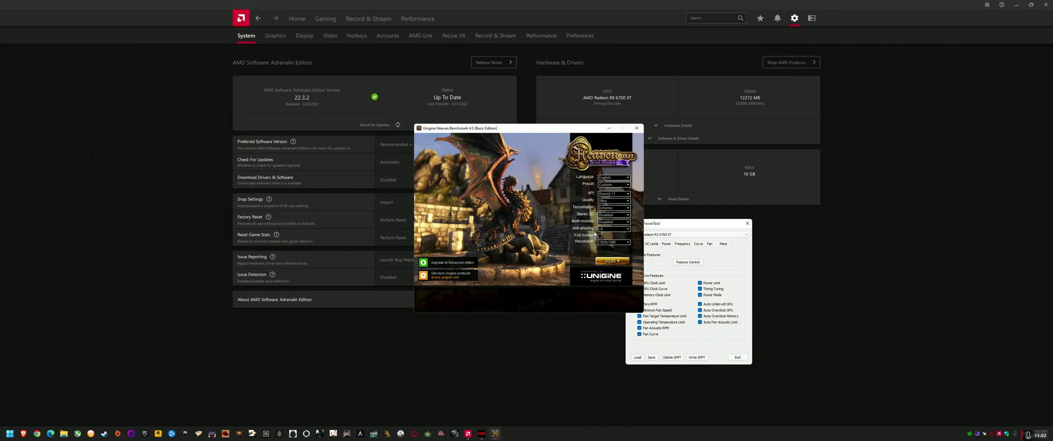
left_click_drag(494, 124, 398, 118)
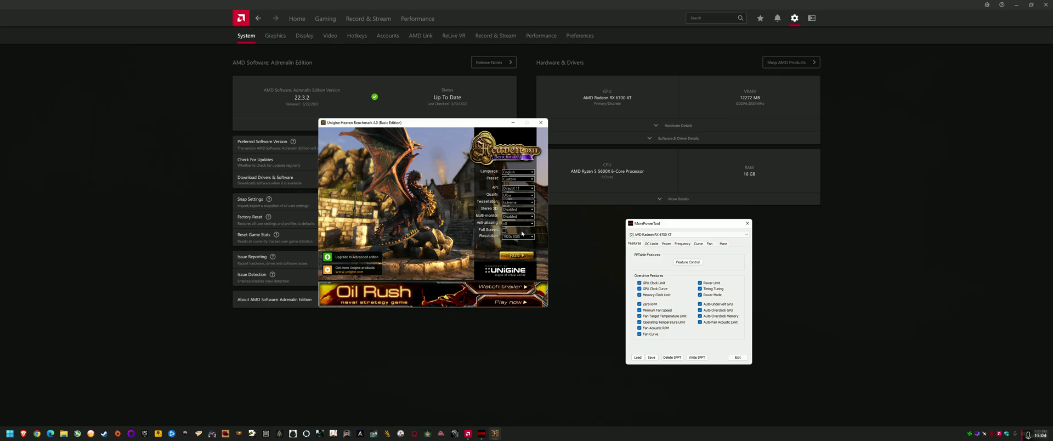
left_click(515, 259)
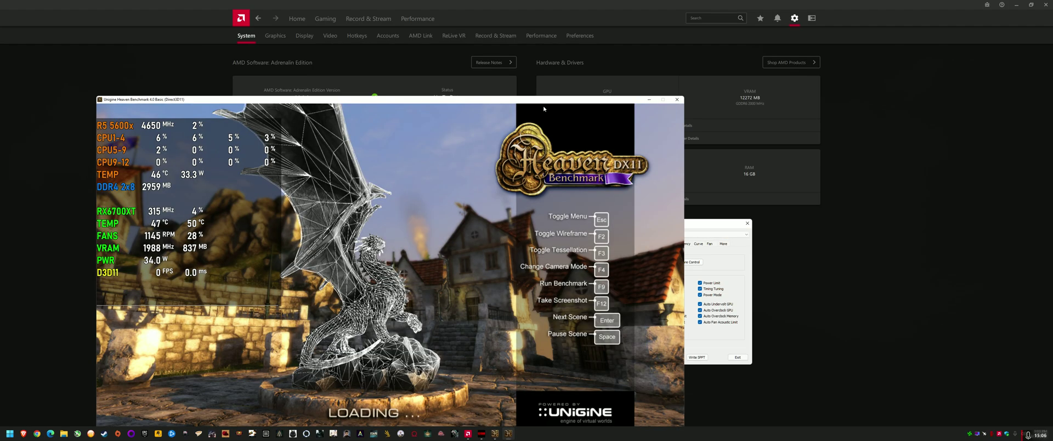
Exit MorePowerTool and arrange the Heaven benchmark and AMD Software windows side by side.
left_click(723, 225)
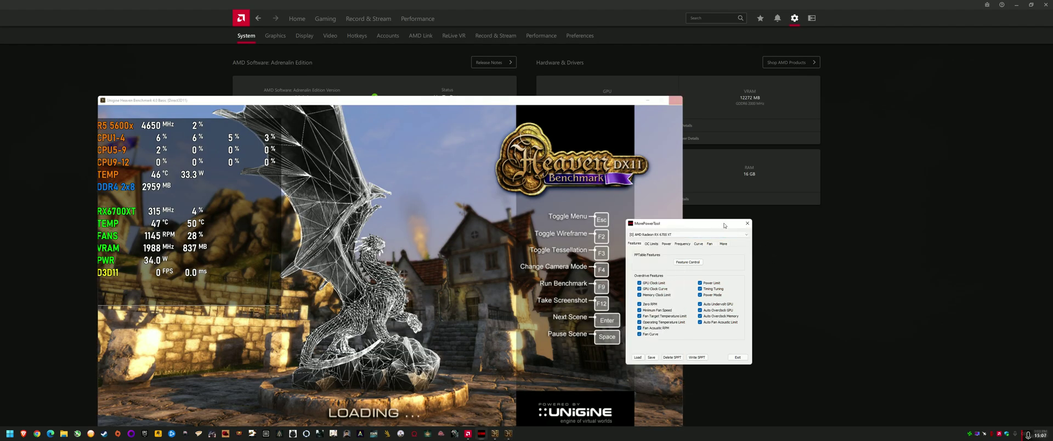
left_click(746, 358)
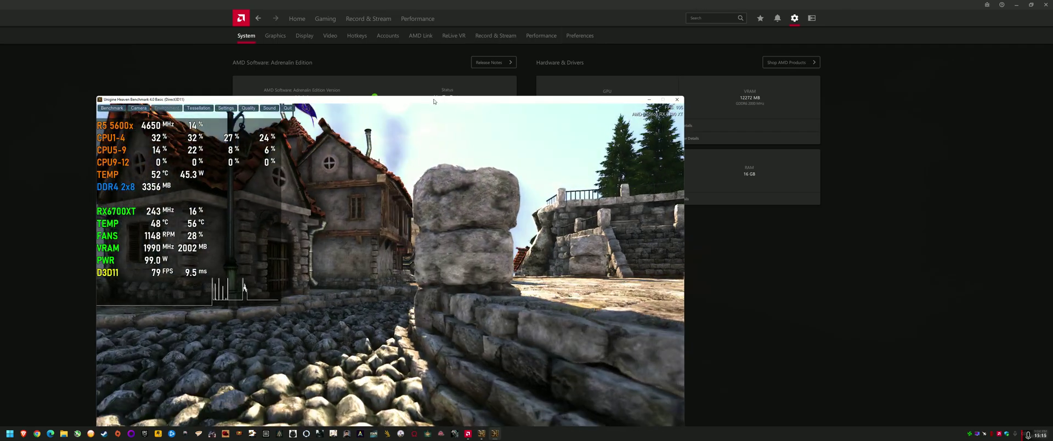
left_click_drag(433, 101, 367, 20)
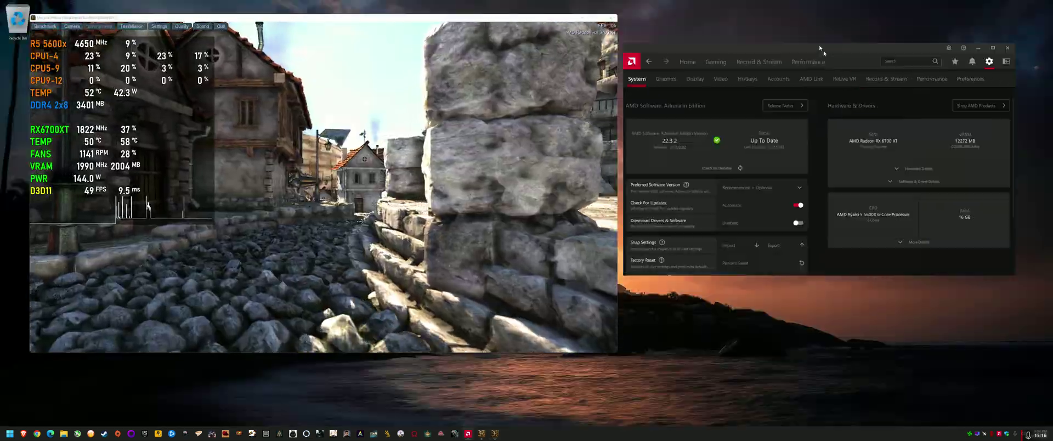
left_click_drag(818, 101, 834, 82)
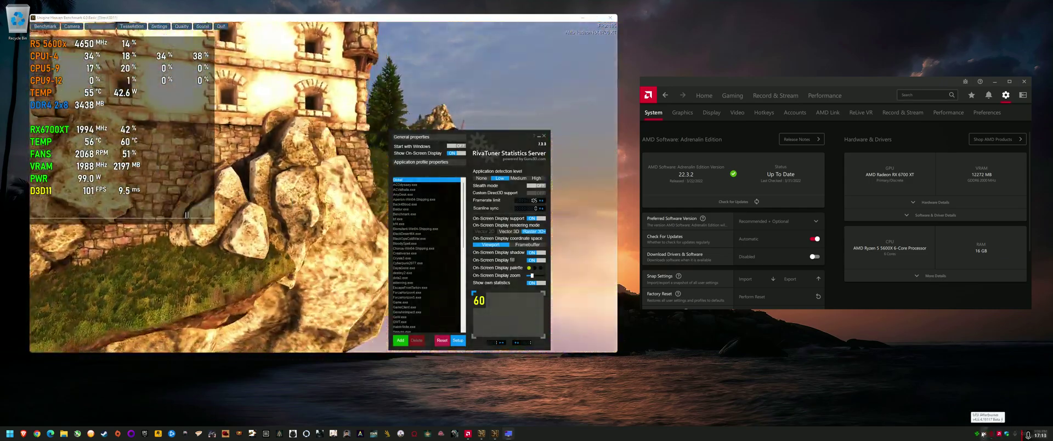
Examine the framerate limits of several application profiles in RivaTuner Statistics Server, including Cyberpunk2077.exe.
left_click(985, 433)
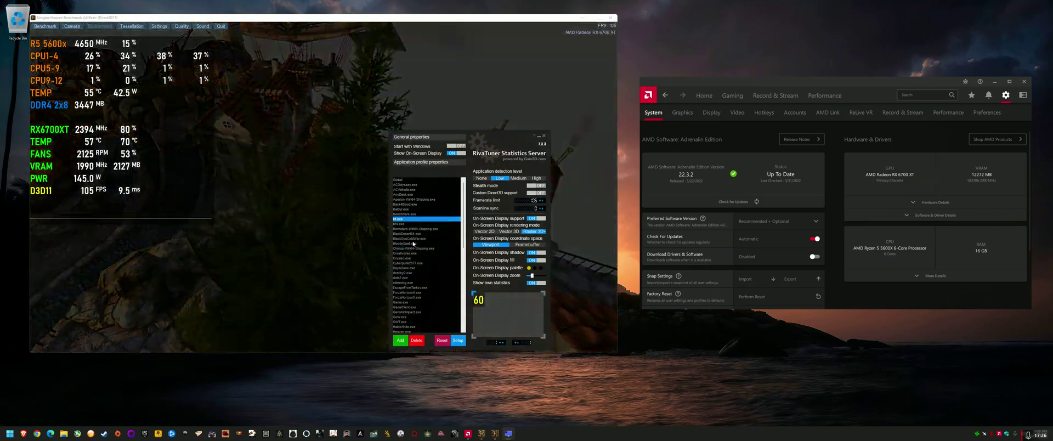
left_click(413, 243)
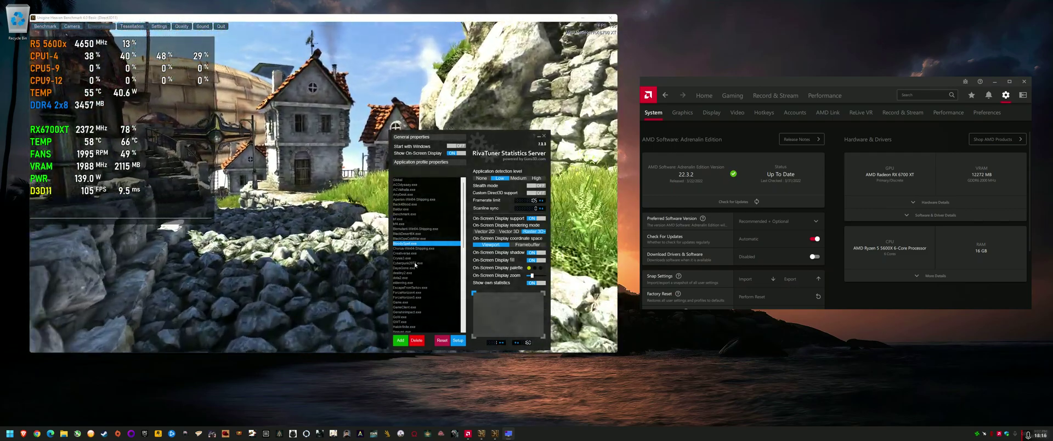
left_click(406, 257)
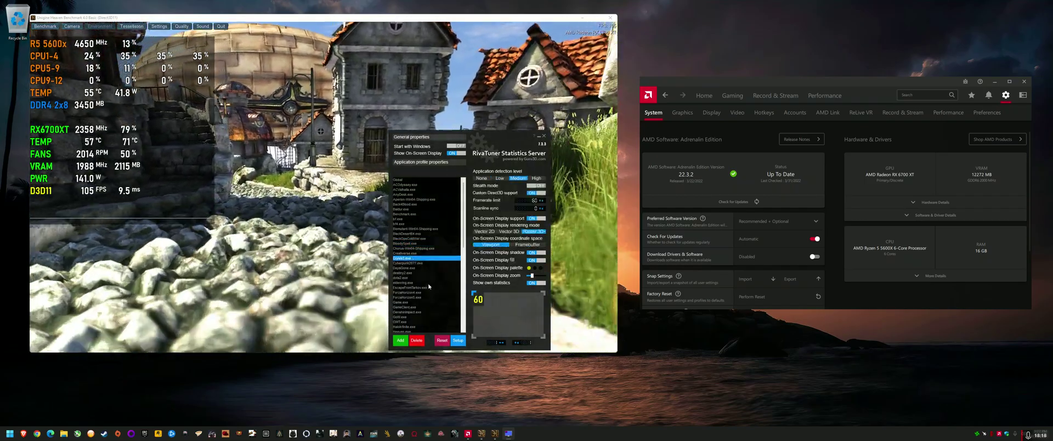
left_click(431, 263)
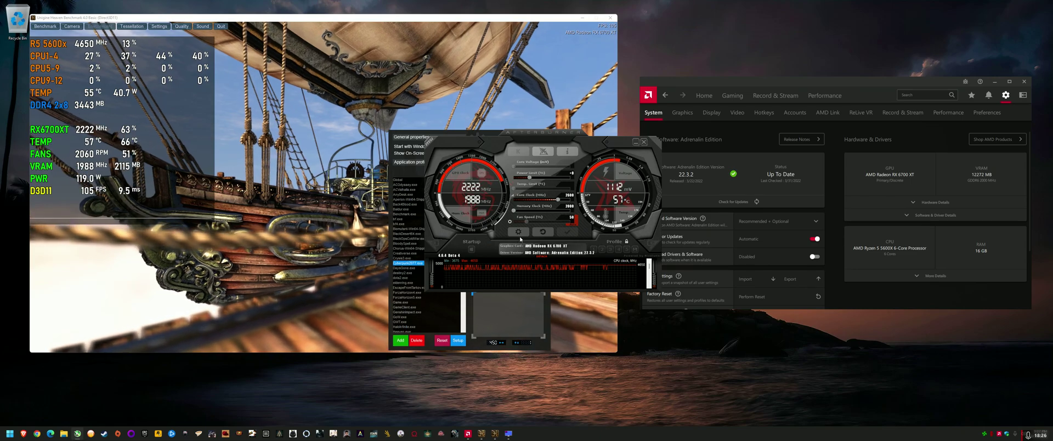
Look through MSI Afterburner's benchmark, on-screen display, fan, video capture and profile properties, and leave them without saving.
left_click(564, 236)
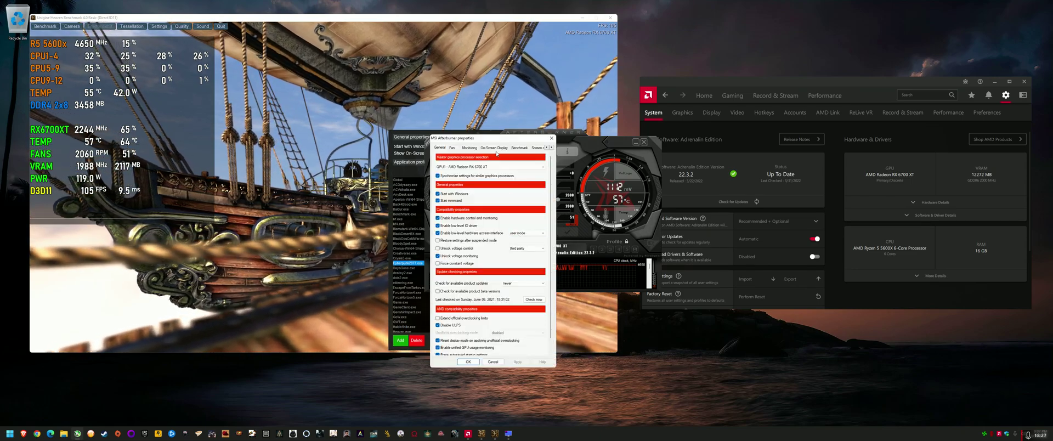
left_click(519, 147)
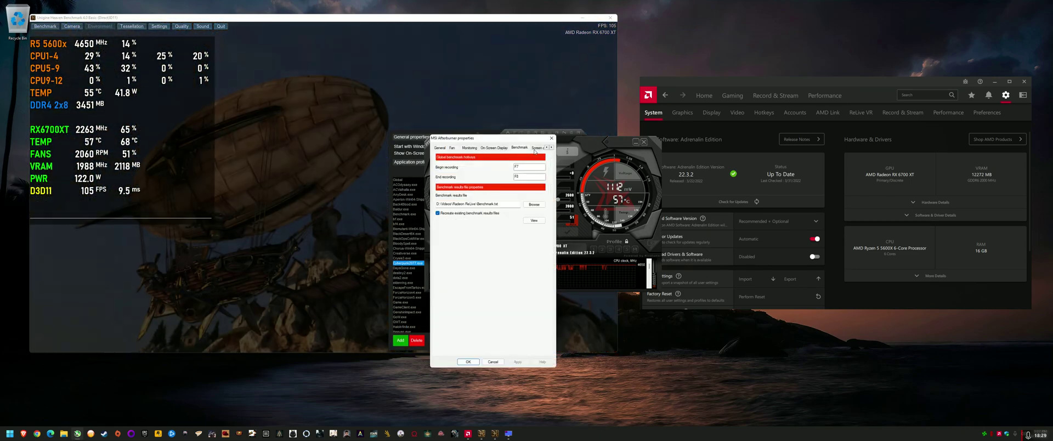
left_click(536, 147)
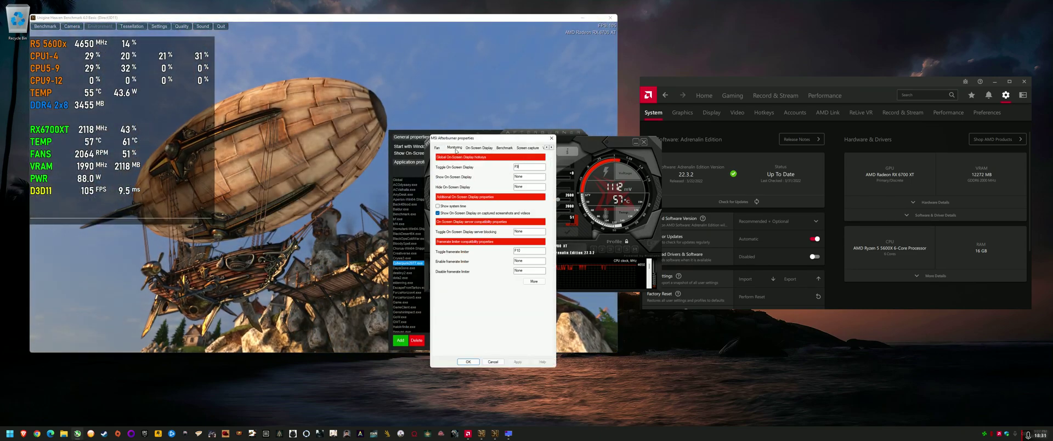
left_click(455, 148)
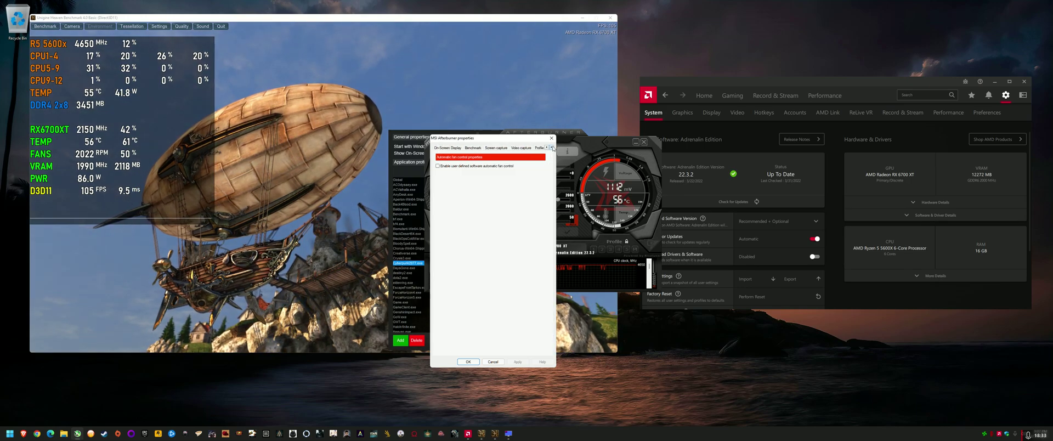
left_click(490, 147)
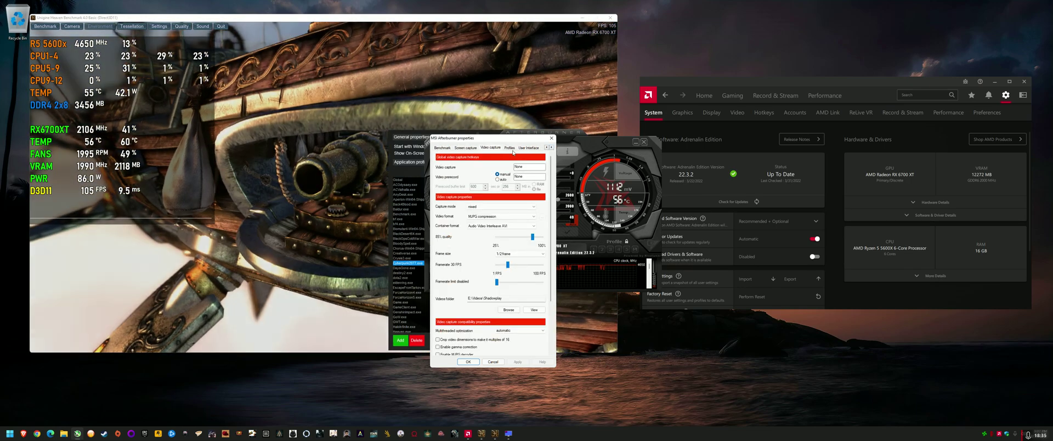
left_click(509, 148)
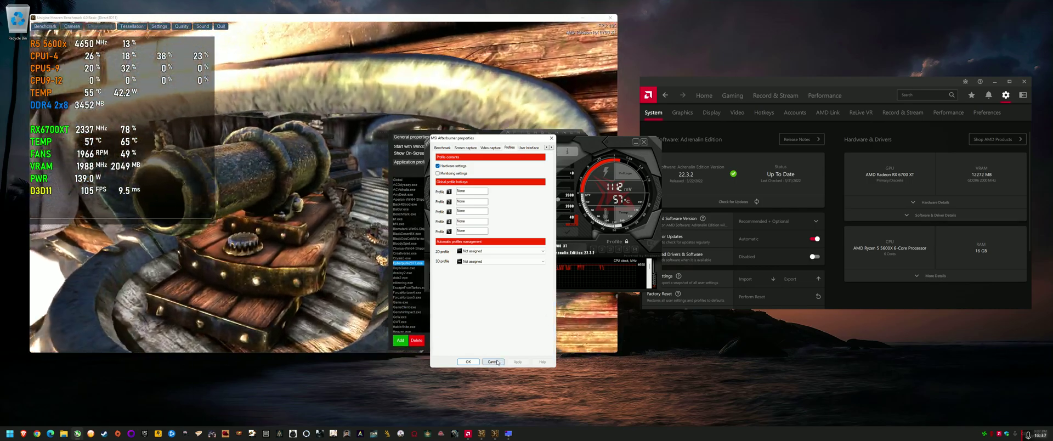
left_click(493, 362)
Review the general, plugin and user interface properties of RivaTuner Statistics Server and leave them without saving.
left_click(457, 340)
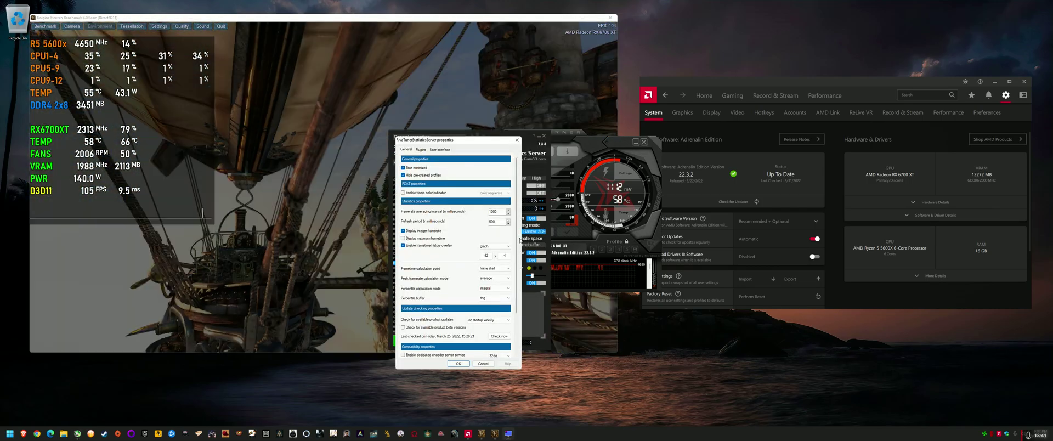
left_click_drag(519, 240, 521, 258)
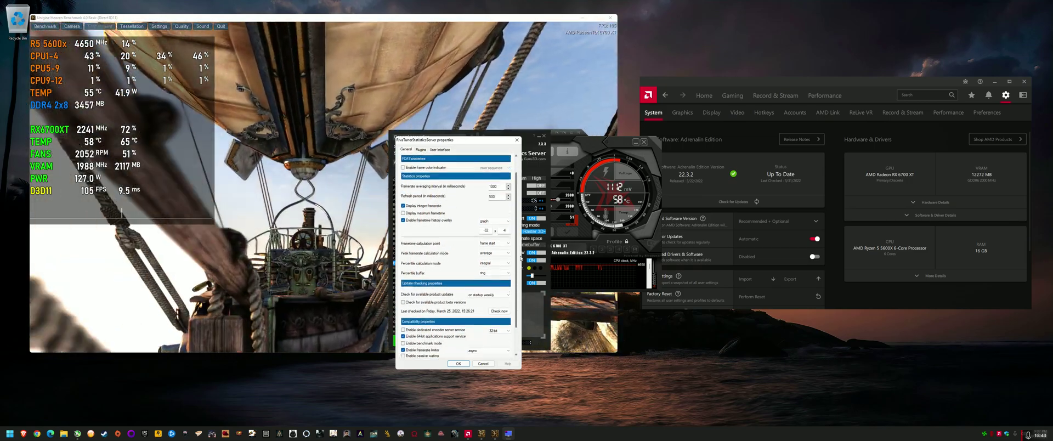
left_click(421, 149)
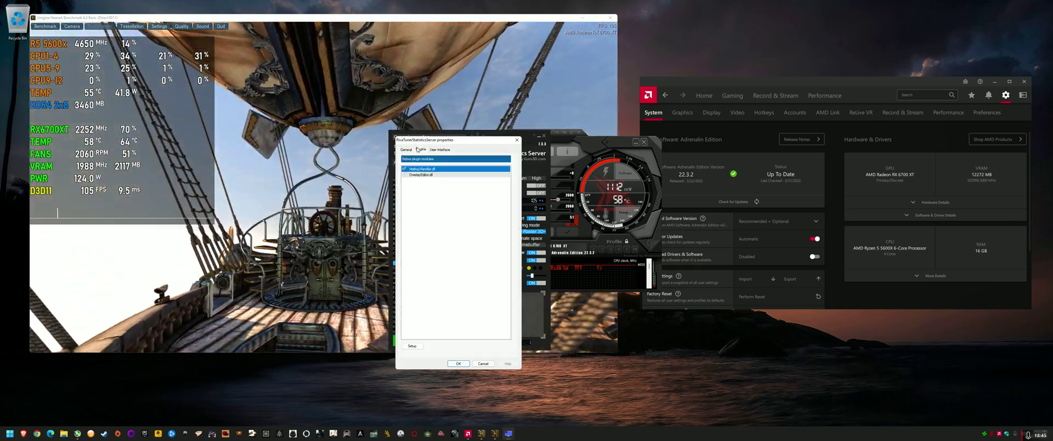
left_click(440, 149)
left_click(482, 364)
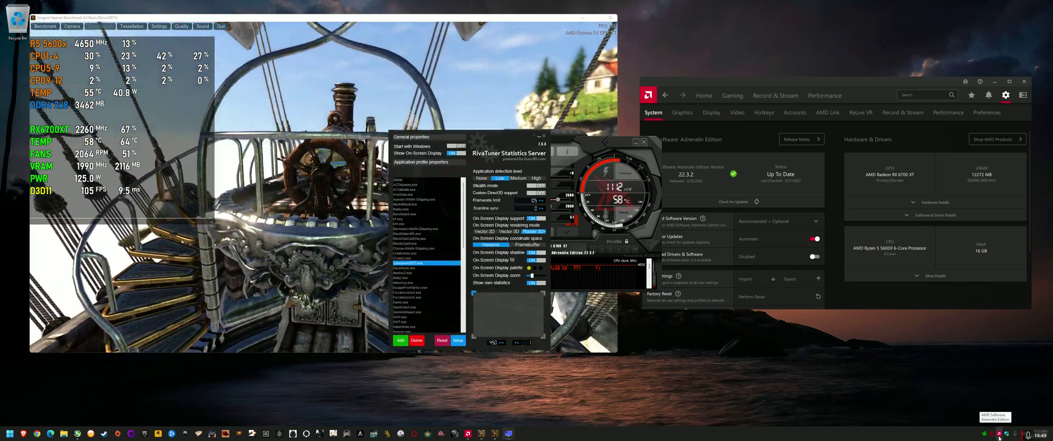
Check the framerate limiter hotkeys in MSI Afterburner's on-screen display properties, then dismiss the Afterburner and RivaTuner windows.
left_click(596, 149)
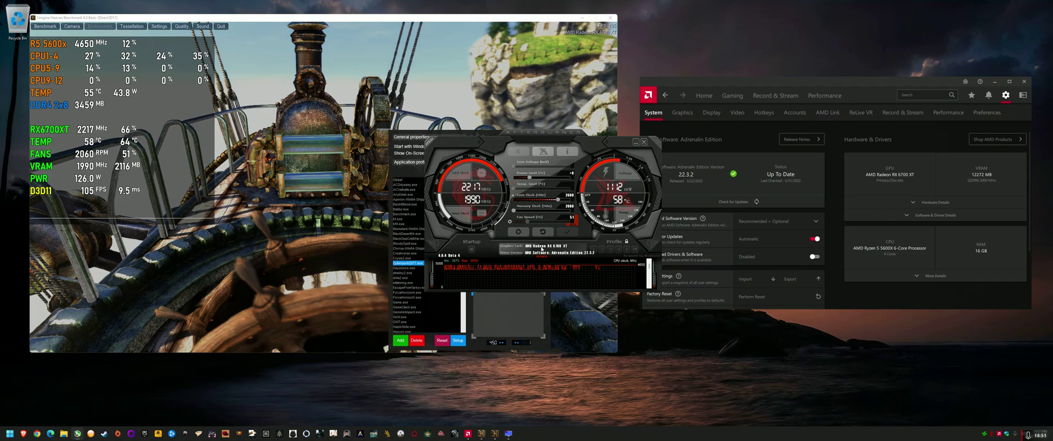
left_click(525, 232)
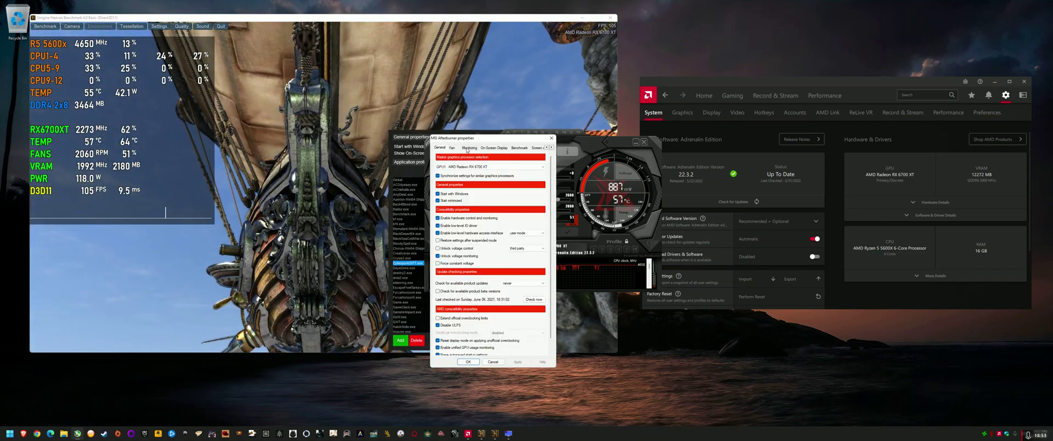
left_click(493, 147)
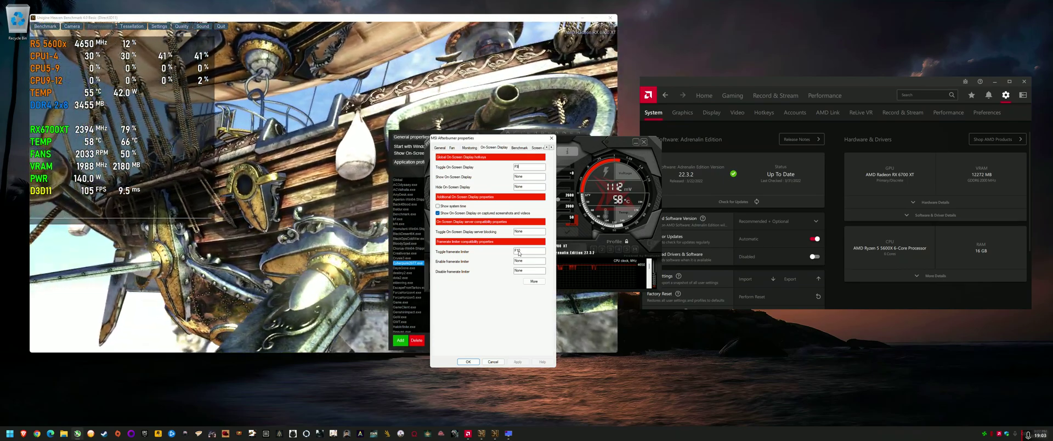
left_click(468, 361)
left_click(636, 142)
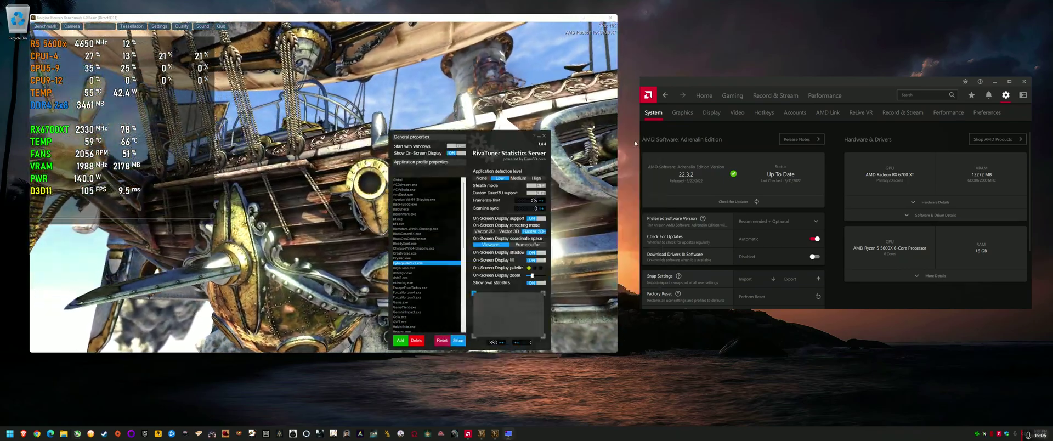
left_click(538, 136)
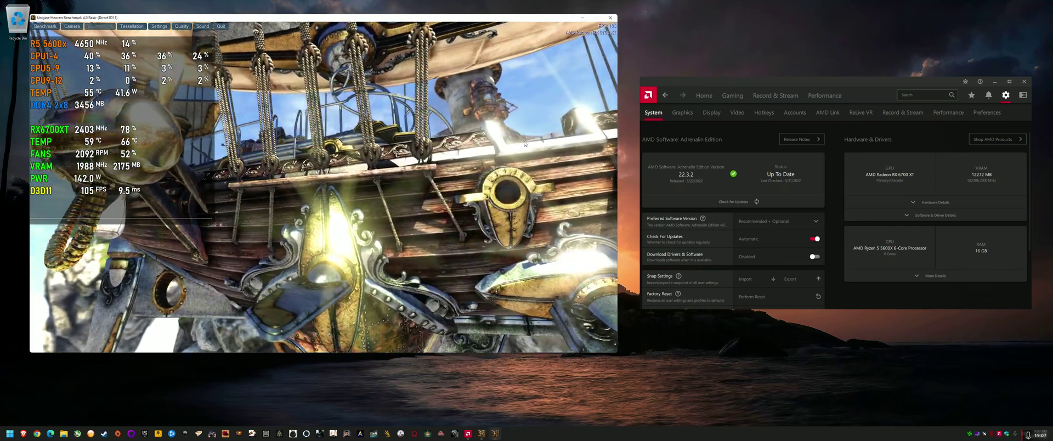